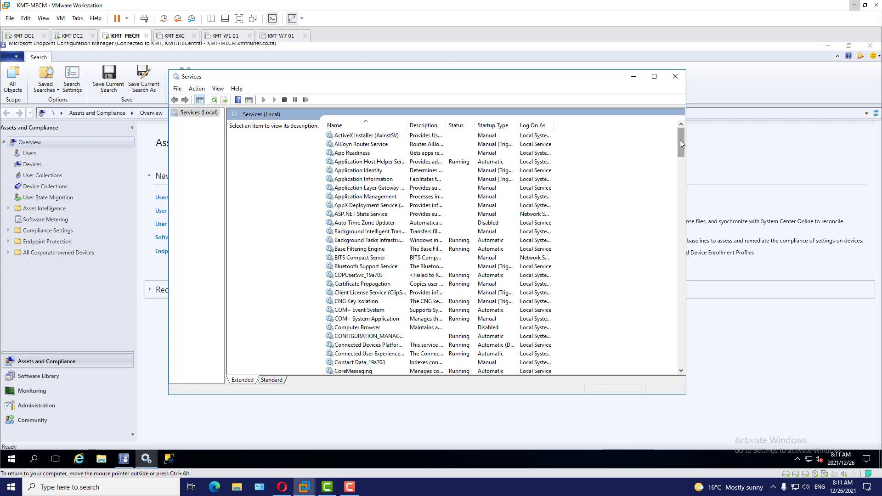
# Check the status of the CONFIGURATION_MANAGER_UPDATE, SQL Server, SQL Server Agent and SQL Server Browser services, widening the Name column
pyautogui.moveTo(679, 140); pyautogui.dragTo(679, 156)
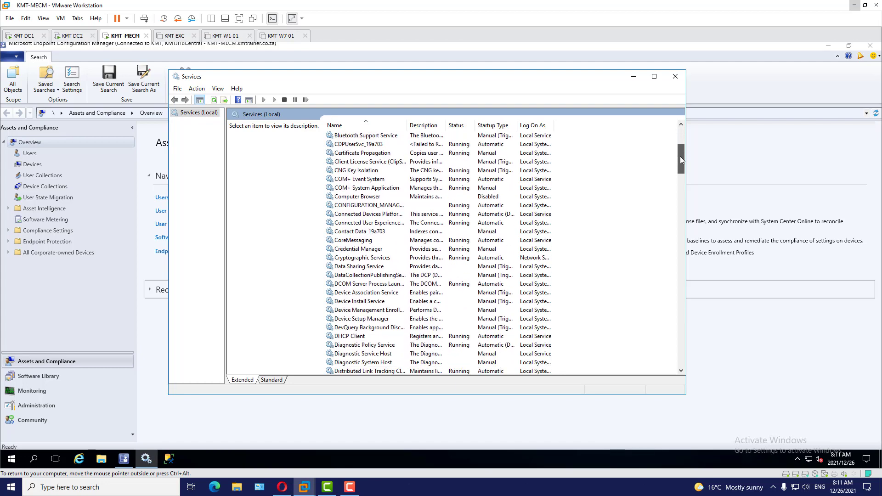
pyautogui.click(393, 207)
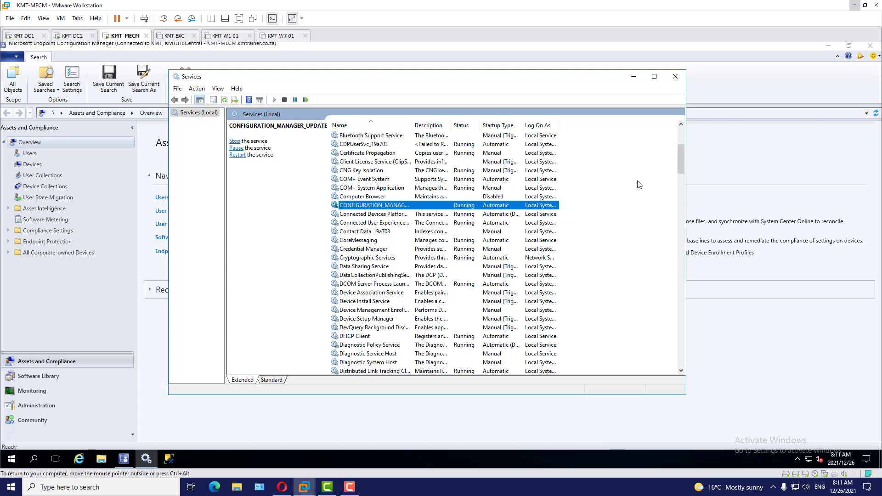
pyautogui.scroll(-20, 636, 183)
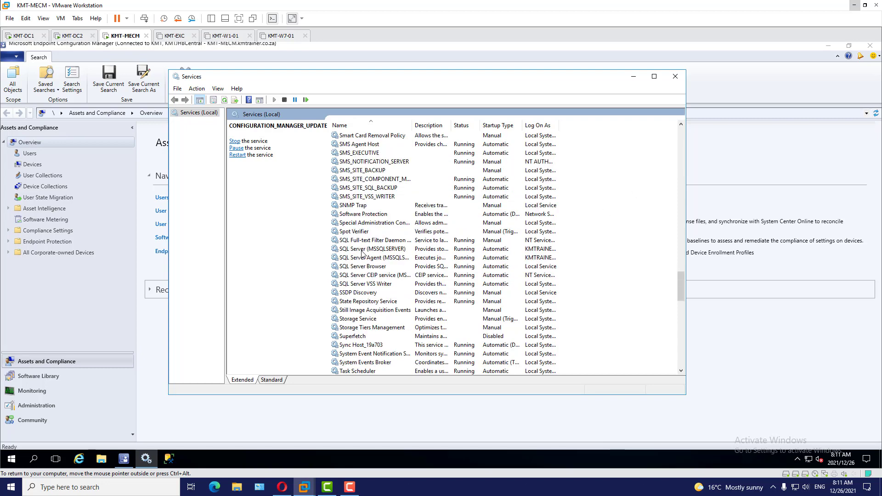
pyautogui.click(389, 251)
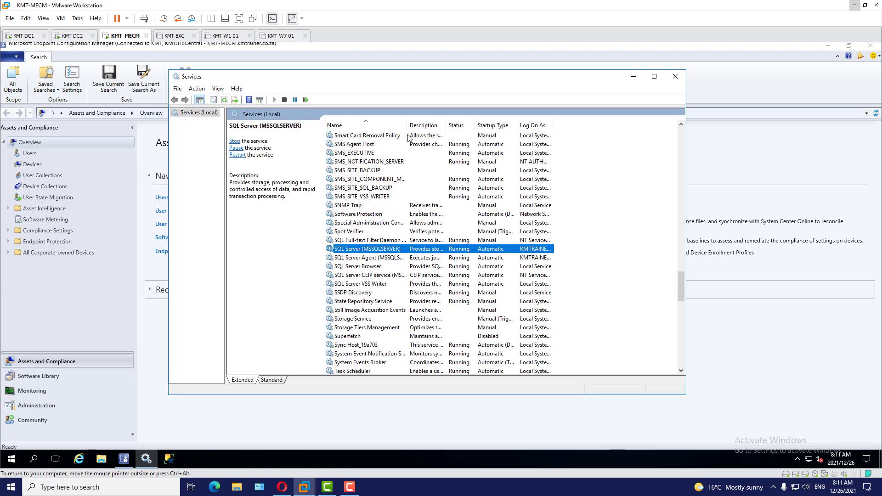
pyautogui.moveTo(407, 125); pyautogui.dragTo(439, 126)
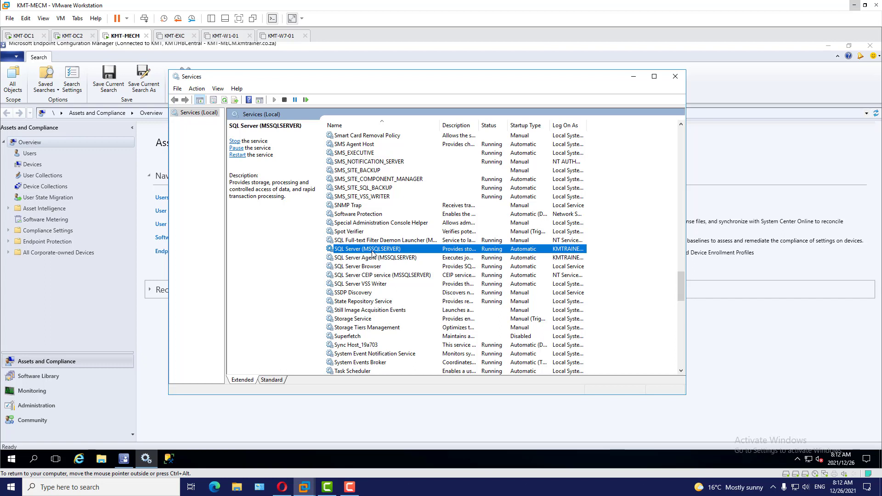
pyautogui.click(391, 260)
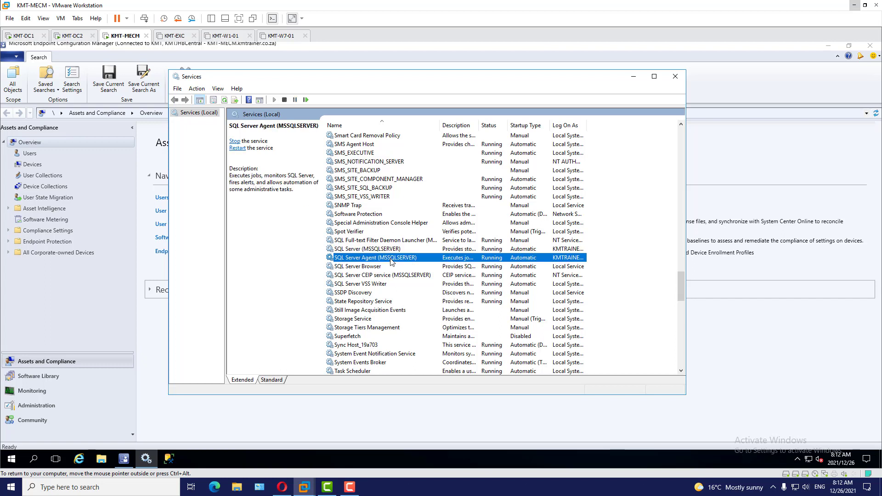
pyautogui.click(366, 267)
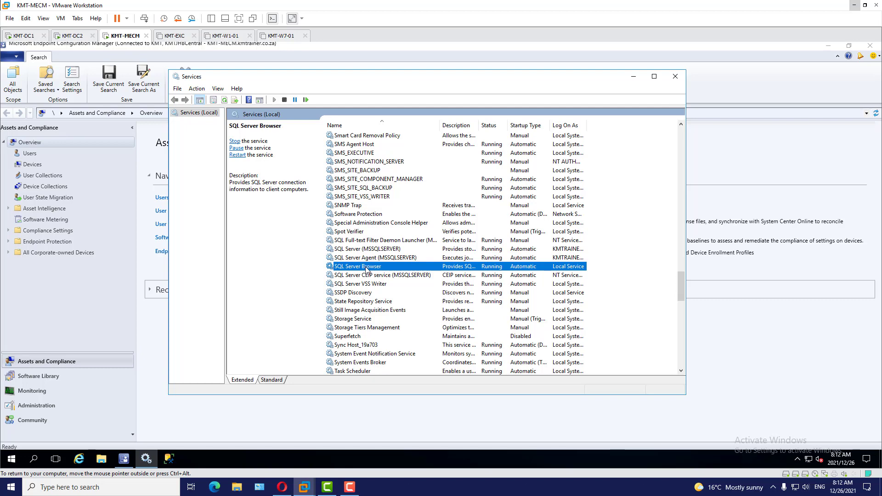
# Check the status of the Background Intelligent Transfer Service and minimize the Services window
pyautogui.press('b')
pyautogui.moveTo(588, 80); pyautogui.dragTo(599, 81)
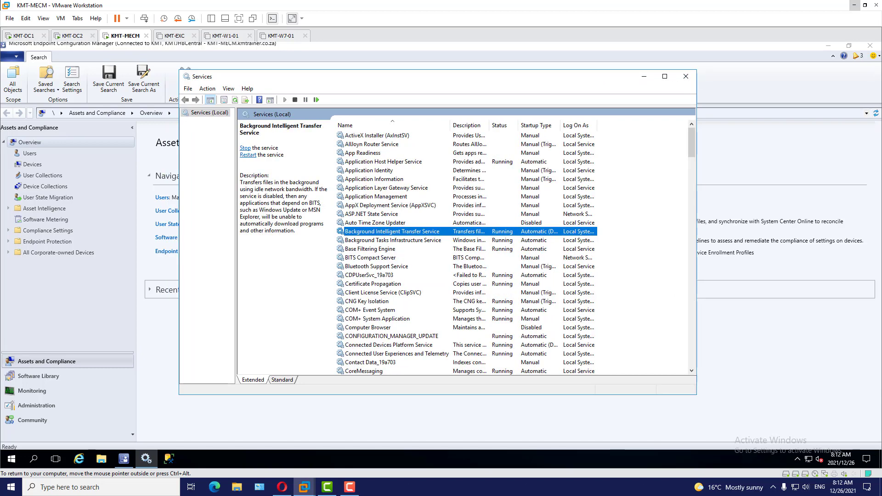
pyautogui.click(643, 77)
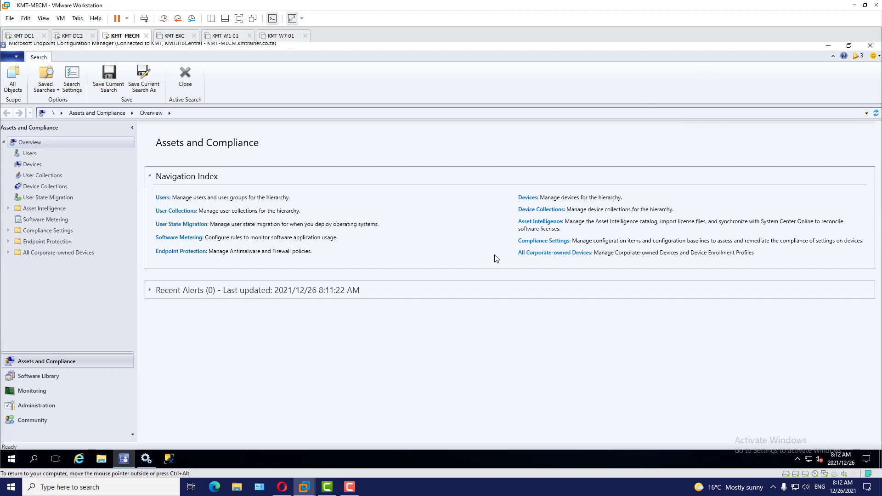
# Open Updates and Servicing in the Administration workspace and review the 2103 Hotfix Rollup, 2107 and 2111 updates
pyautogui.click(46, 406)
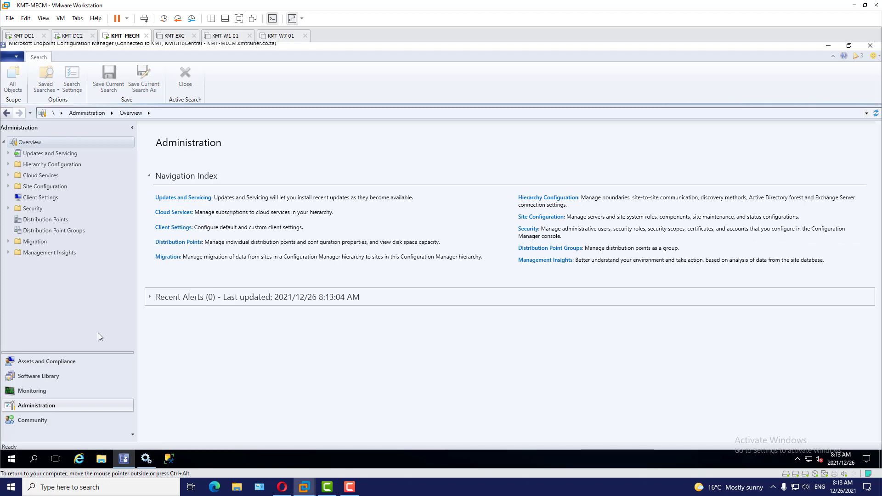
pyautogui.click(68, 155)
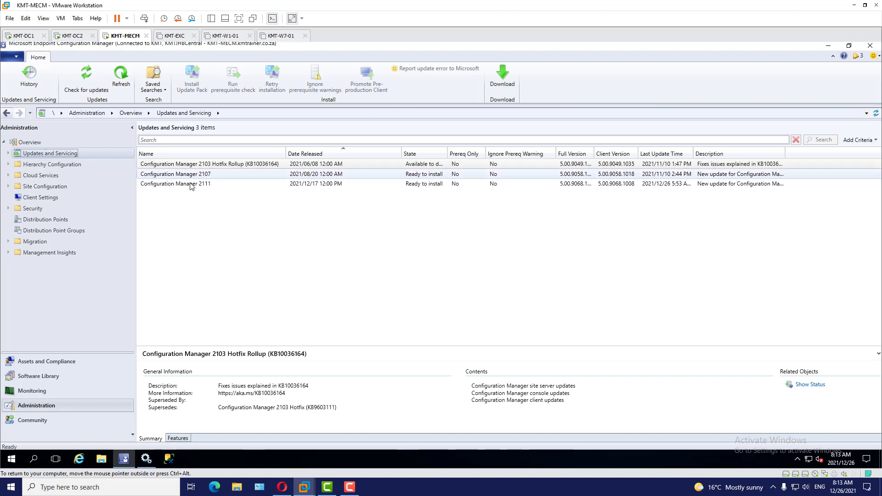
pyautogui.click(186, 168)
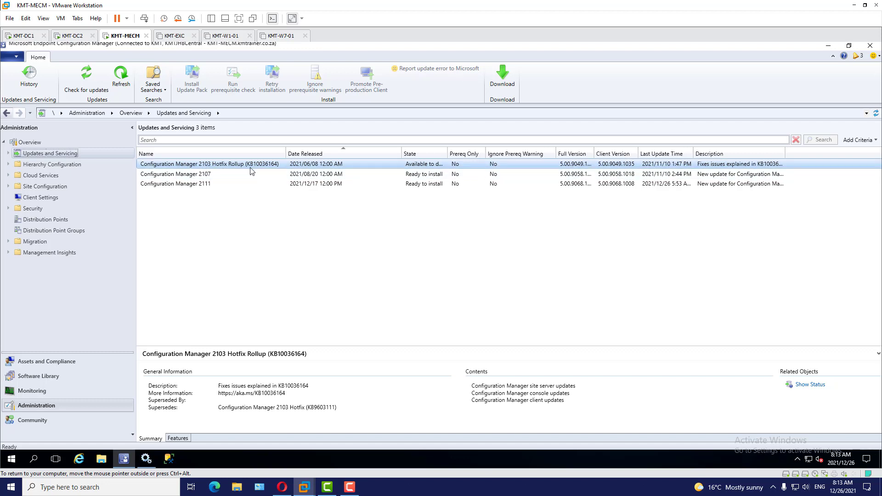
pyautogui.click(202, 177)
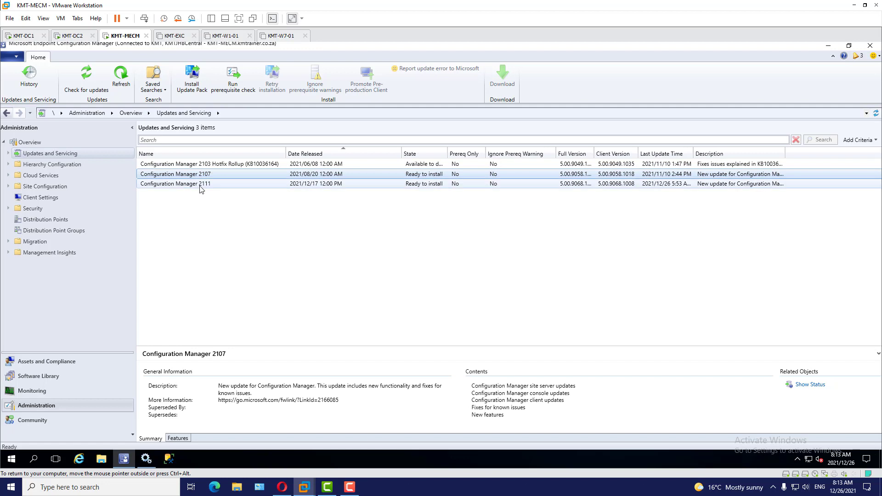
pyautogui.click(202, 185)
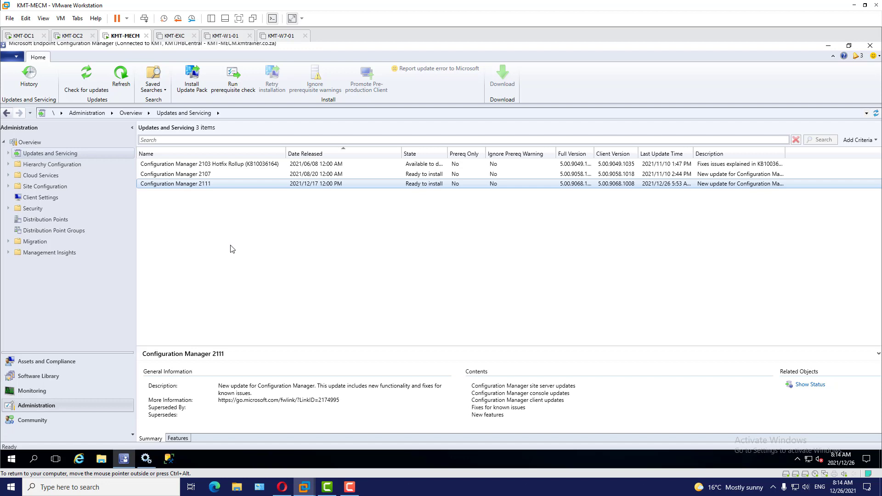
# Check the installed version in About Configuration Manager and close the dialog
pyautogui.click(16, 56)
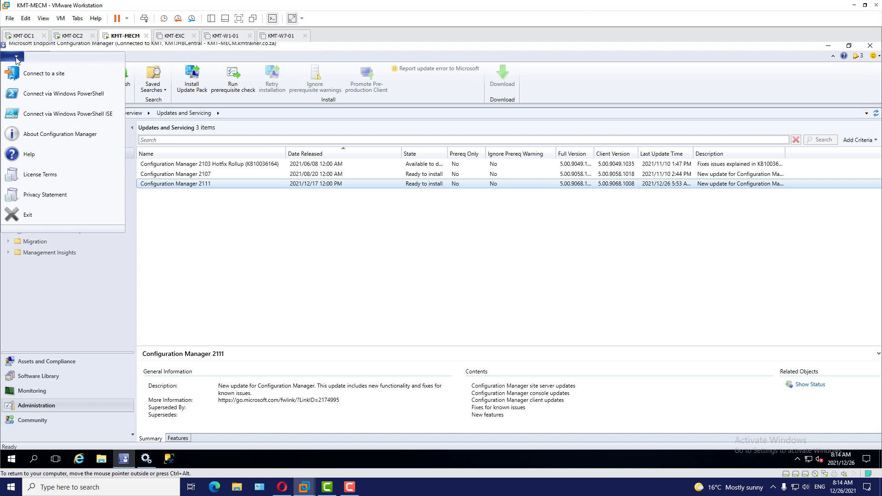
pyautogui.click(55, 134)
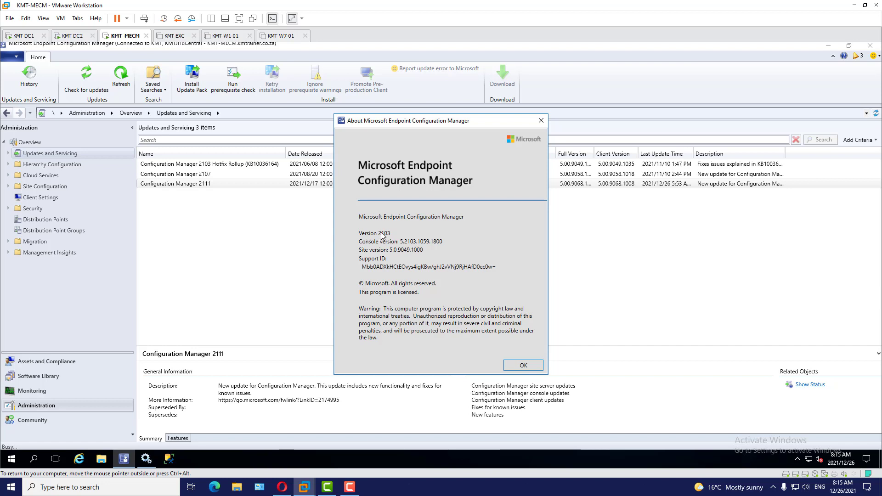
pyautogui.press('Return')
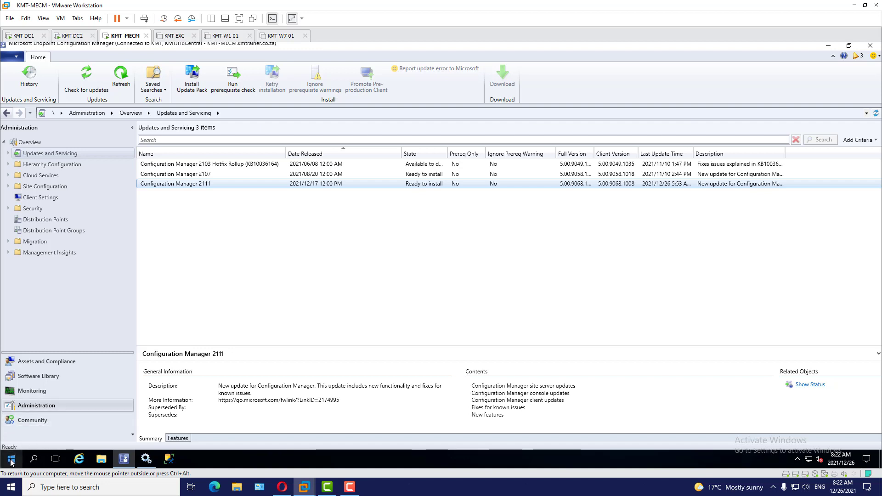
# View the signed-in Windows account's options on the server and dismiss them
pyautogui.click(11, 460)
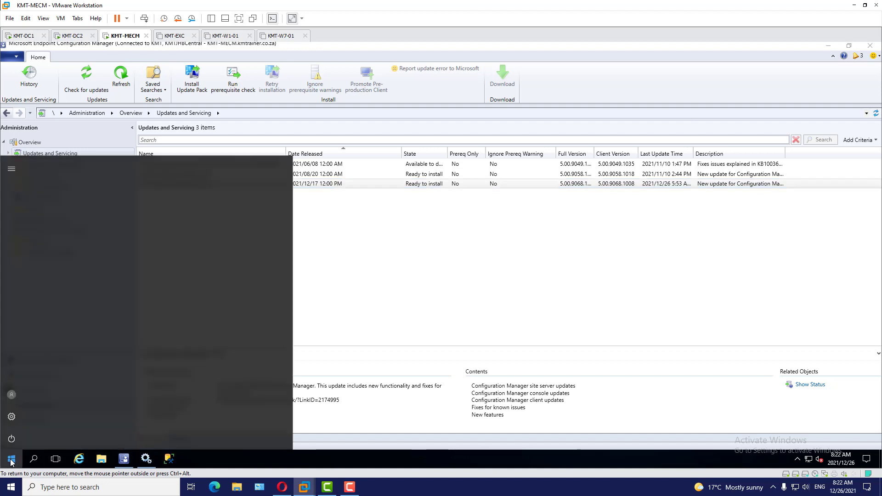
pyautogui.click(15, 398)
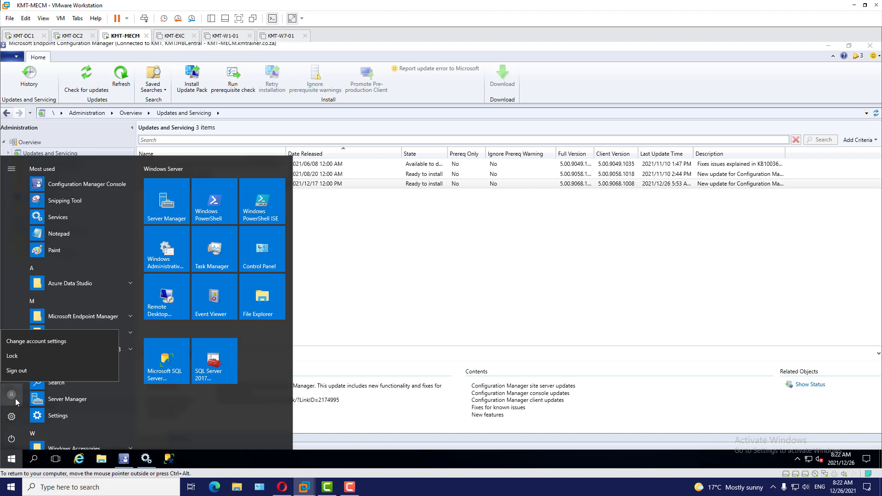
pyautogui.click(527, 269)
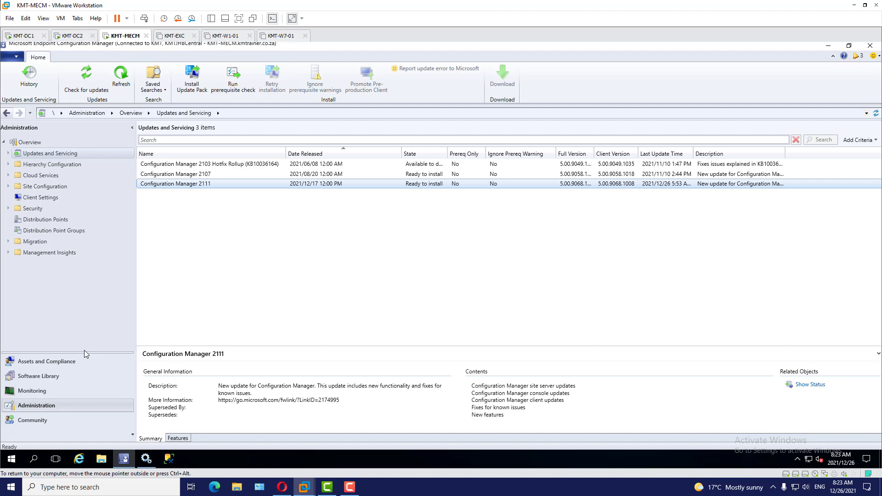
# Compare the details of the Configuration Manager 2107 update and the 2103 Hotfix Rollup
pyautogui.click(202, 177)
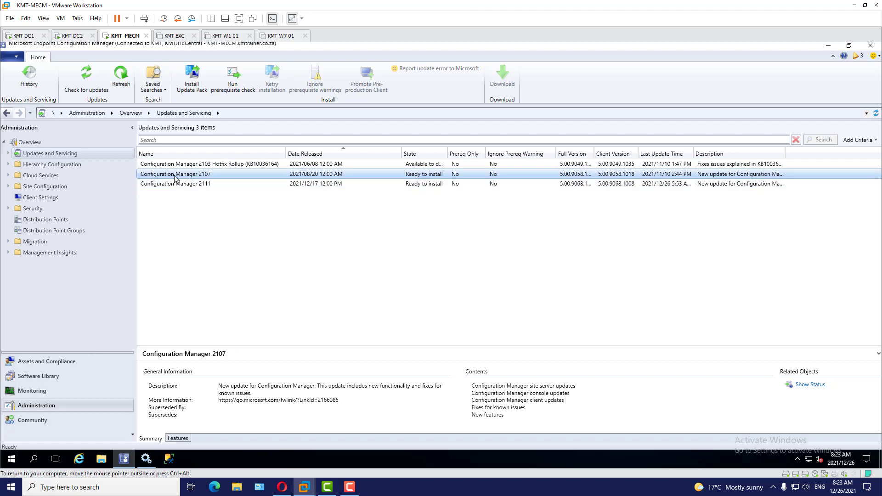
pyautogui.click(209, 165)
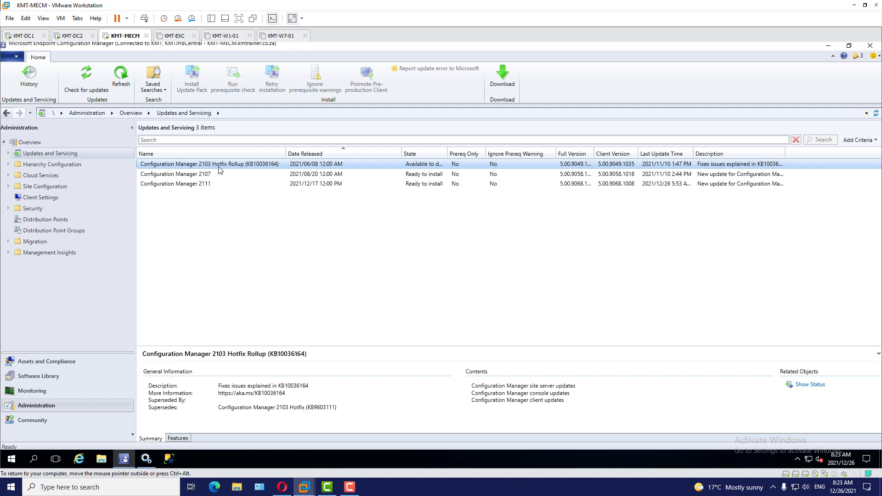
pyautogui.click(193, 175)
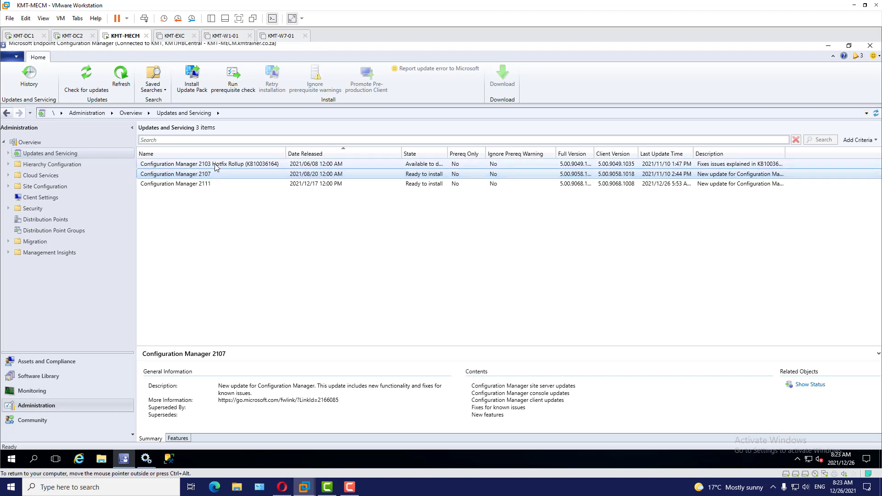
# Recheck the current Configuration Manager version in its About information and close the dialog
pyautogui.click(18, 56)
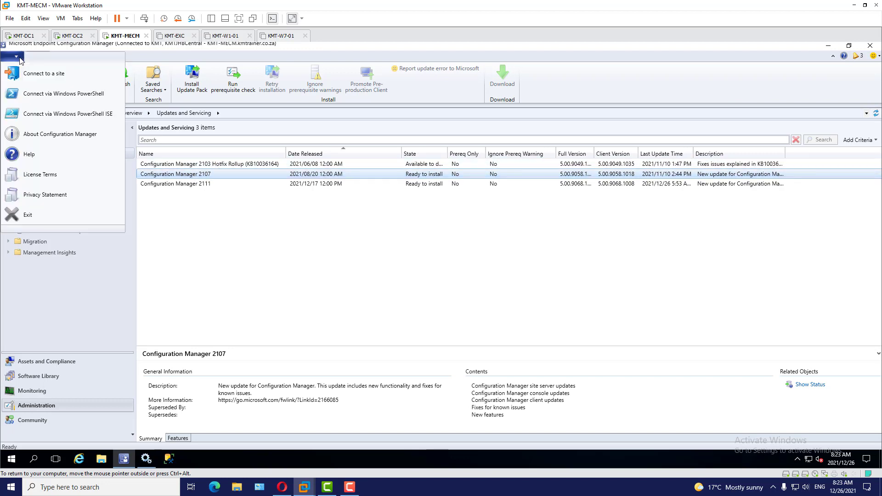
pyautogui.click(66, 136)
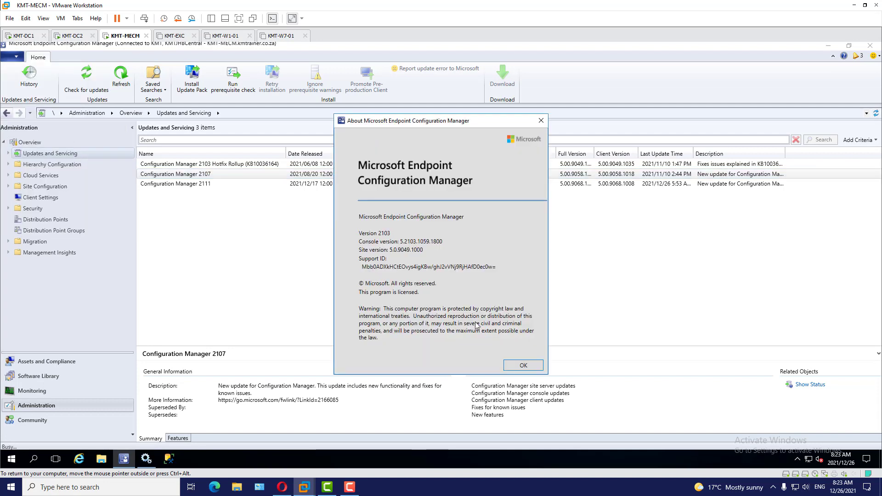
pyautogui.click(523, 366)
# Start the update pack installation wizard for Configuration Manager 2111
pyautogui.click(209, 184)
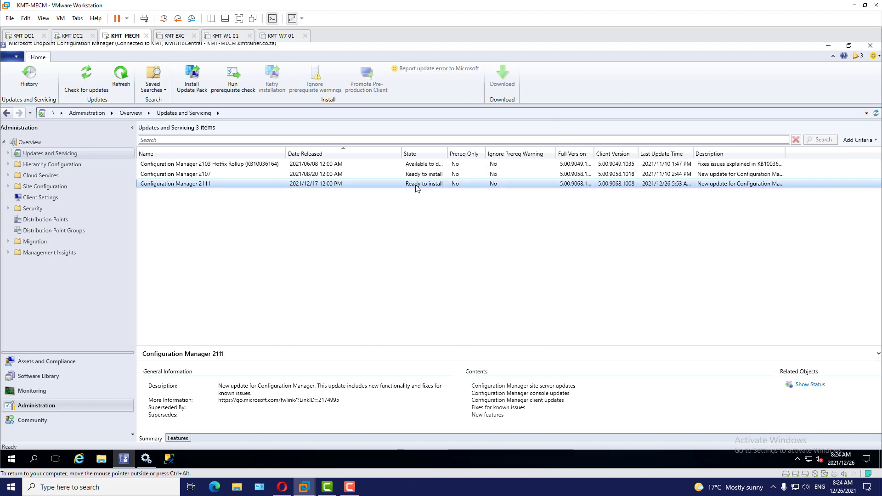
pyautogui.rightClick(200, 188)
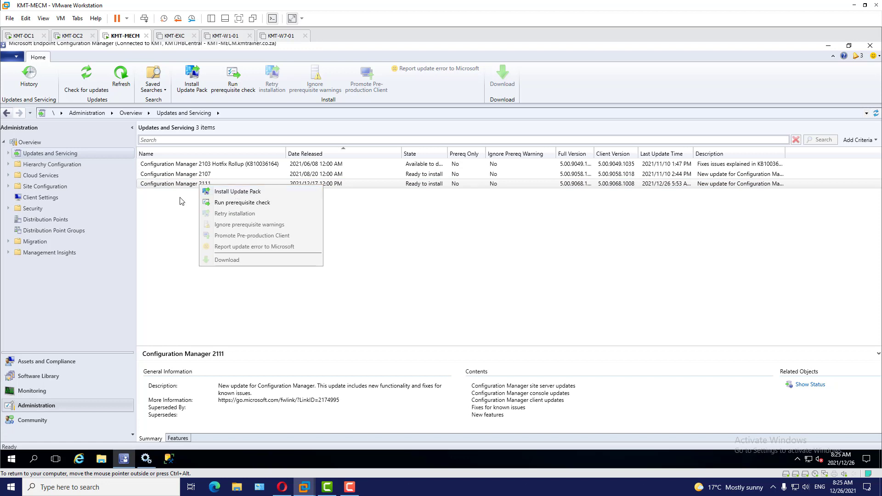
pyautogui.click(192, 186)
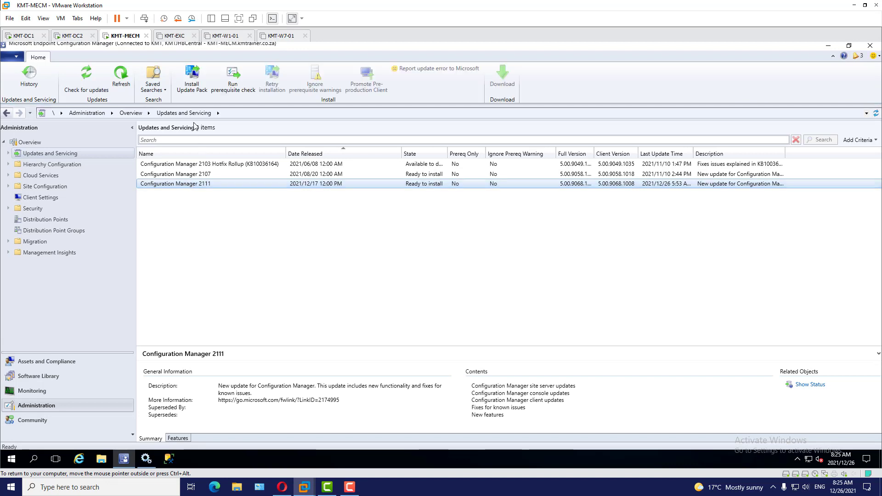
pyautogui.click(194, 88)
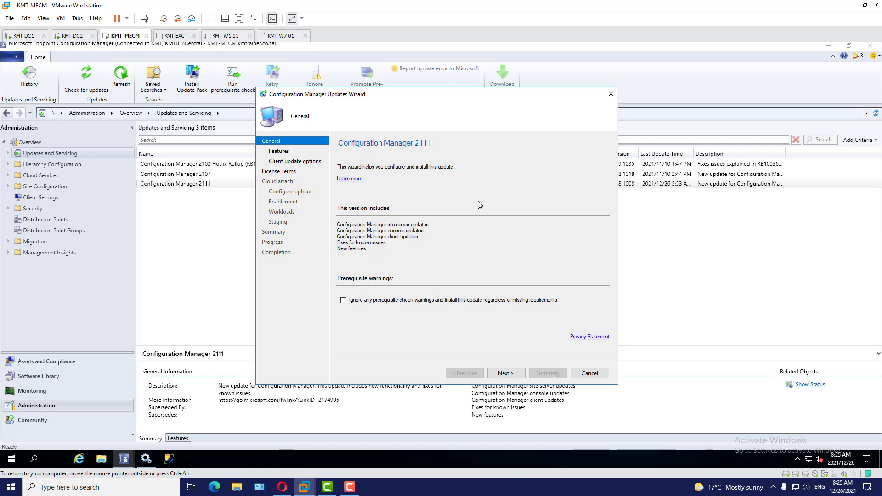
# Keep the default features and the Upgrade without validating client option, and accept the License Terms and Privacy Statement
pyautogui.click(505, 373)
pyautogui.click(515, 374)
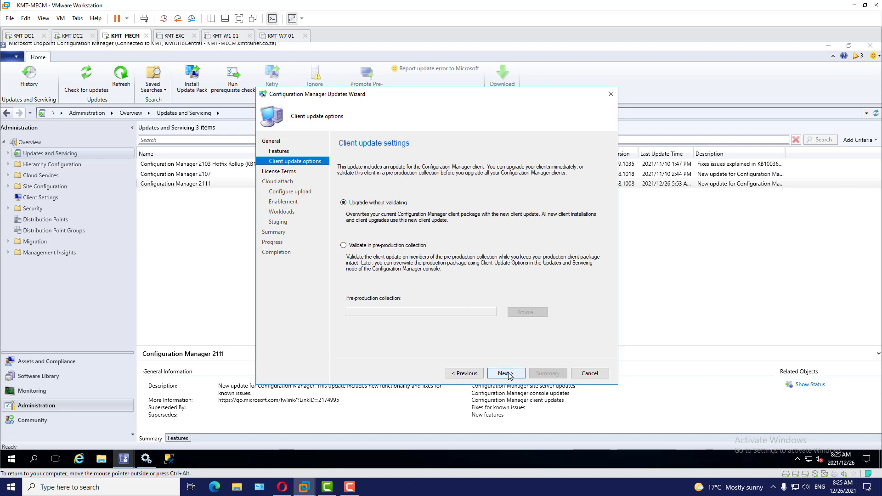
pyautogui.click(507, 373)
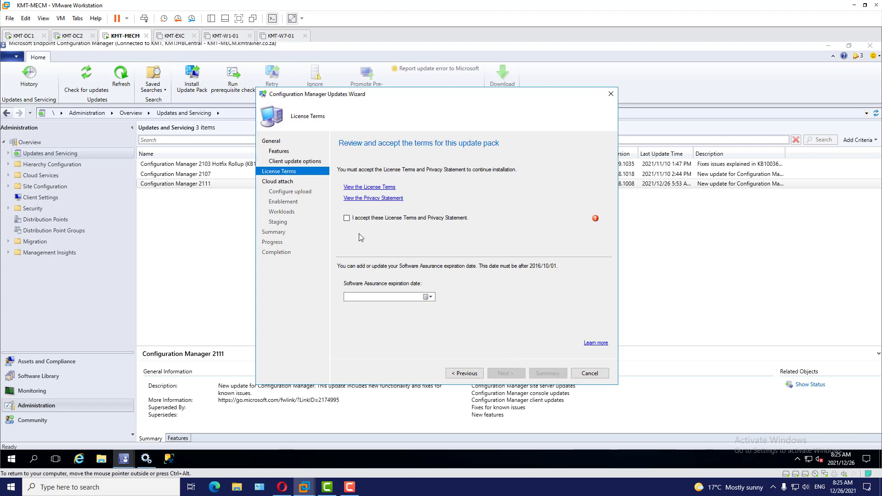
pyautogui.click(347, 219)
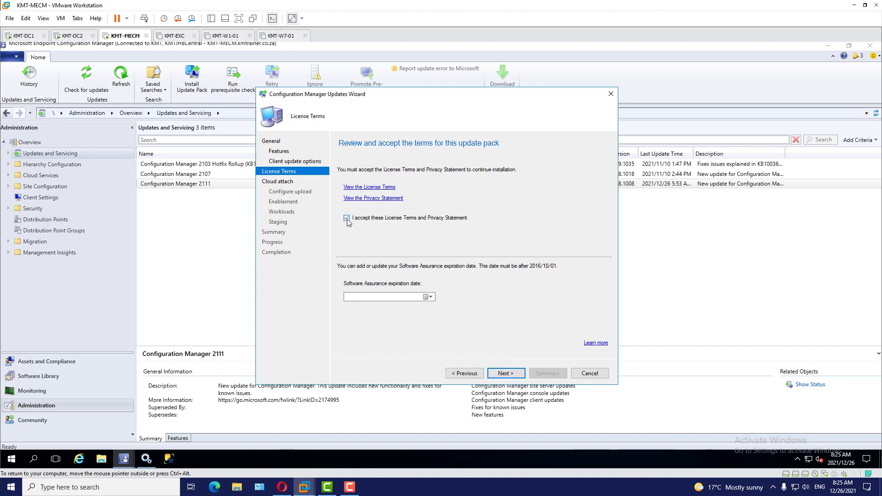
# In the cloud attach settings, disable the Microsoft Endpoint Manager admin center and automatic client enrollment for co-management
pyautogui.click(514, 371)
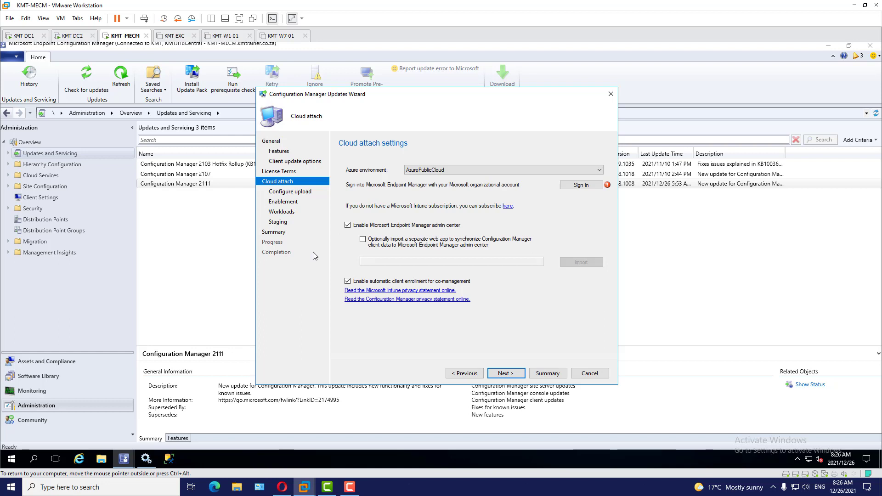
pyautogui.click(348, 225)
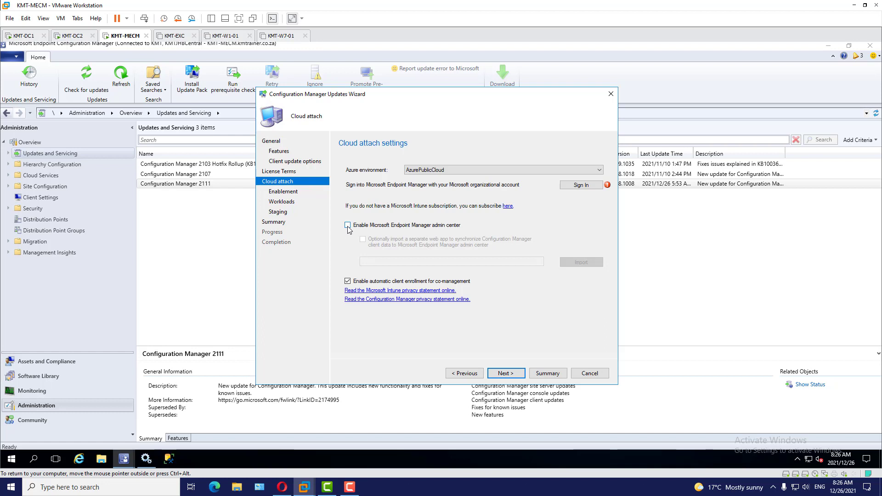
pyautogui.click(348, 282)
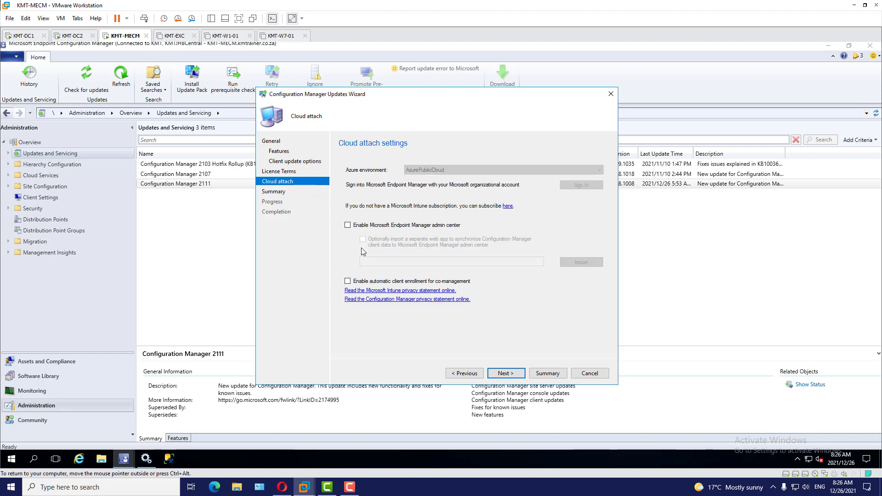
# Accept the summarized settings to start installing the Configuration Manager 2111 update package, and close the completed wizard
pyautogui.click(516, 377)
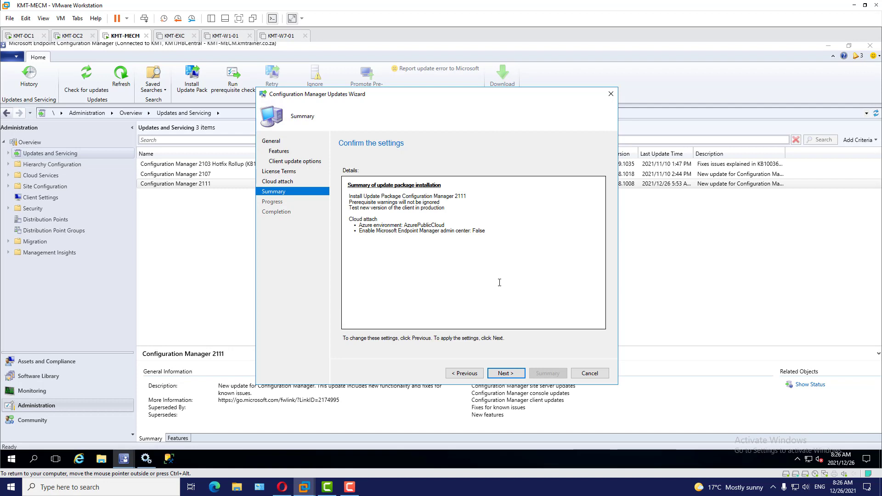
pyautogui.click(507, 374)
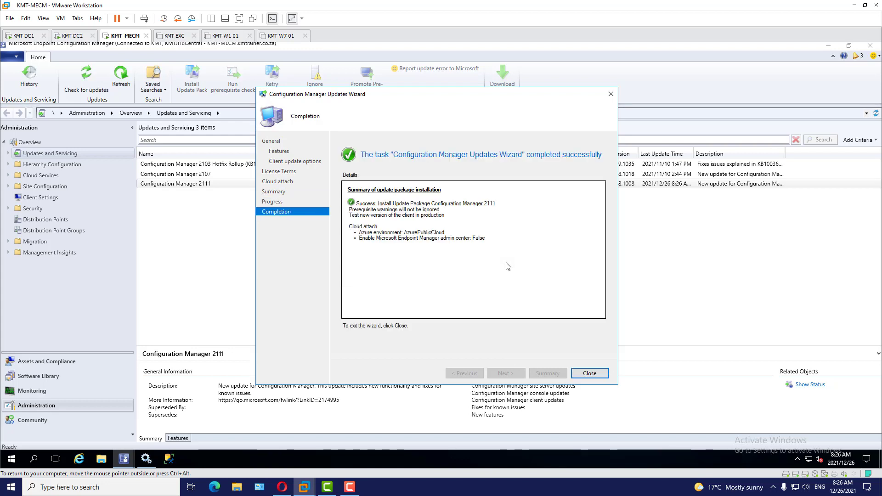
pyautogui.click(595, 376)
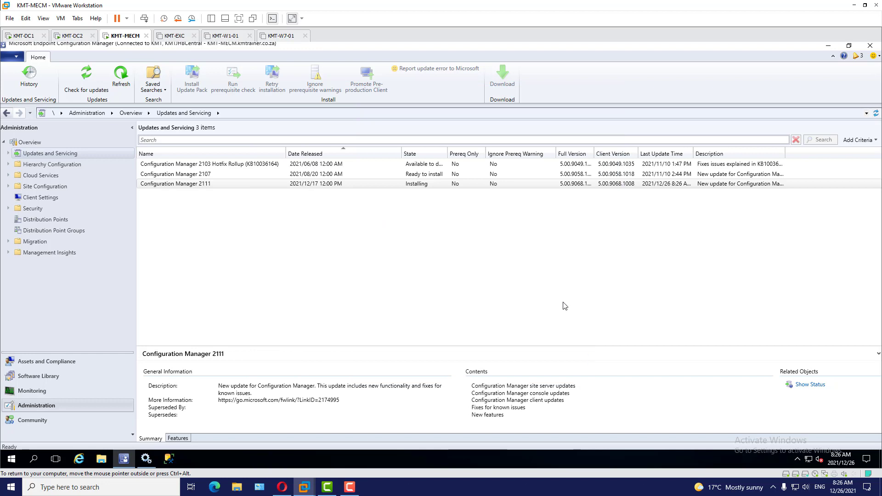
# Check the state of the Configuration Manager 2111 update and display its detailed Update Pack Installation Status
pyautogui.click(312, 184)
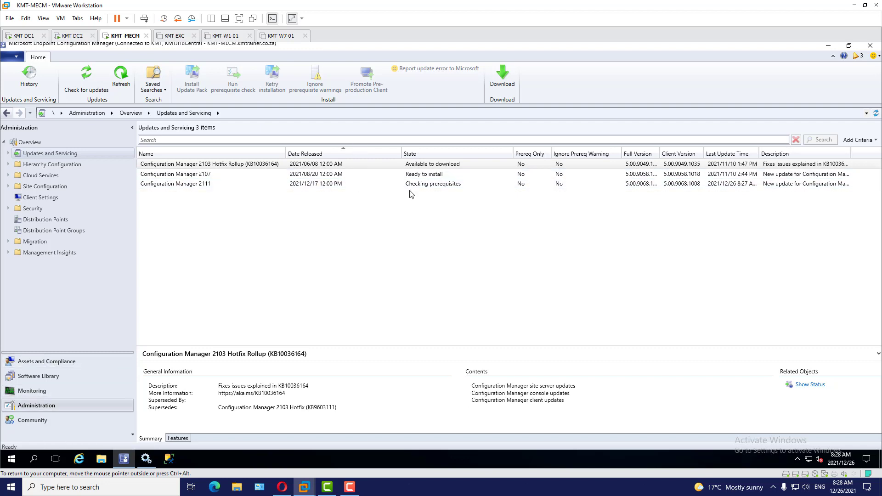
pyautogui.click(424, 187)
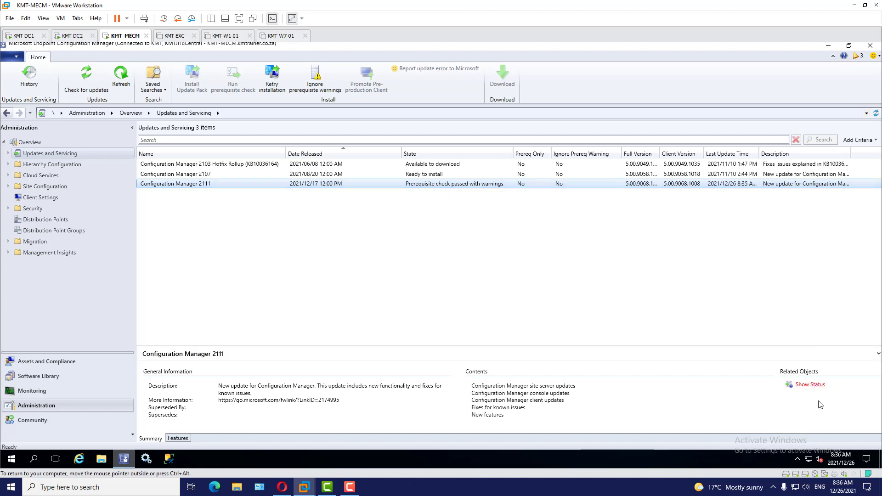
pyautogui.click(811, 386)
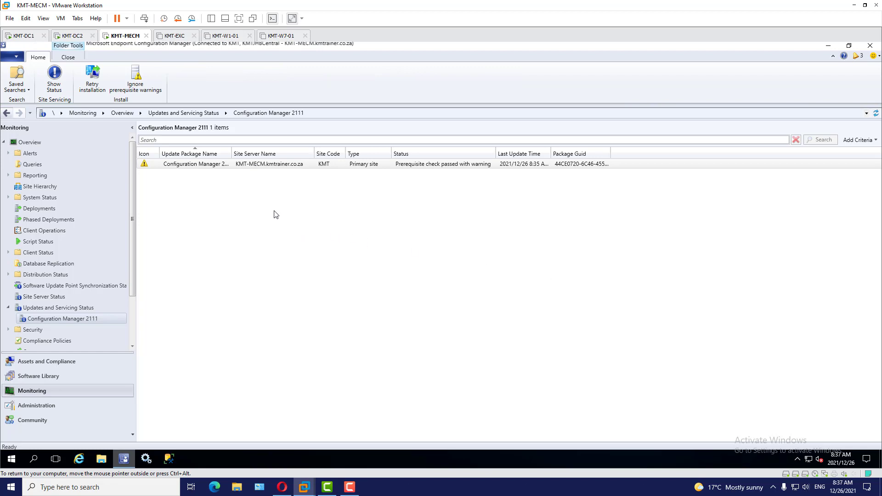
pyautogui.click(256, 168)
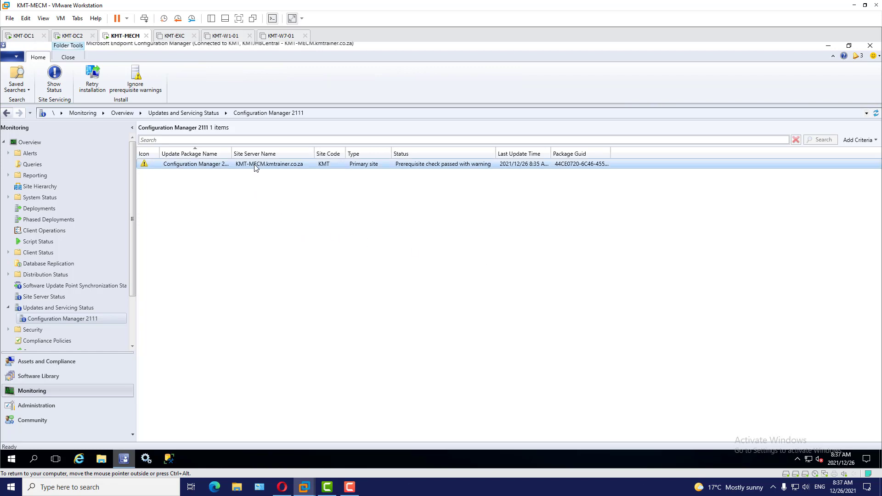
pyautogui.moveTo(232, 154); pyautogui.dragTo(271, 152)
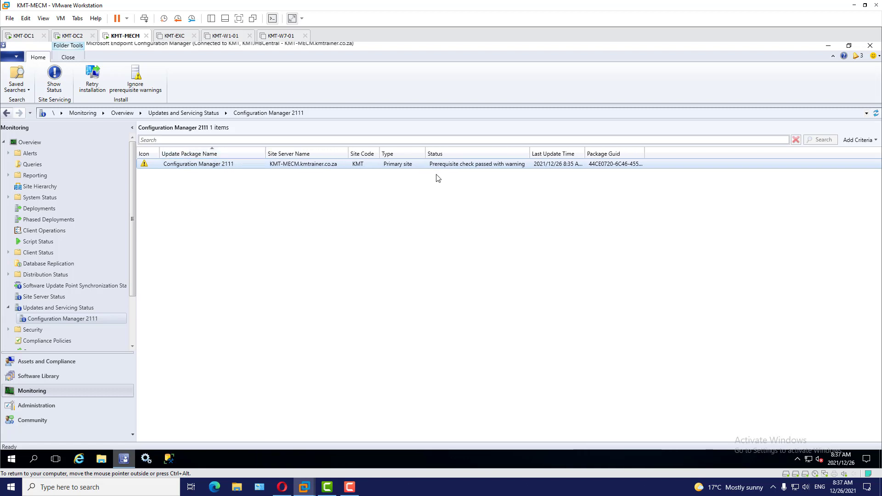
pyautogui.rightClick(489, 167)
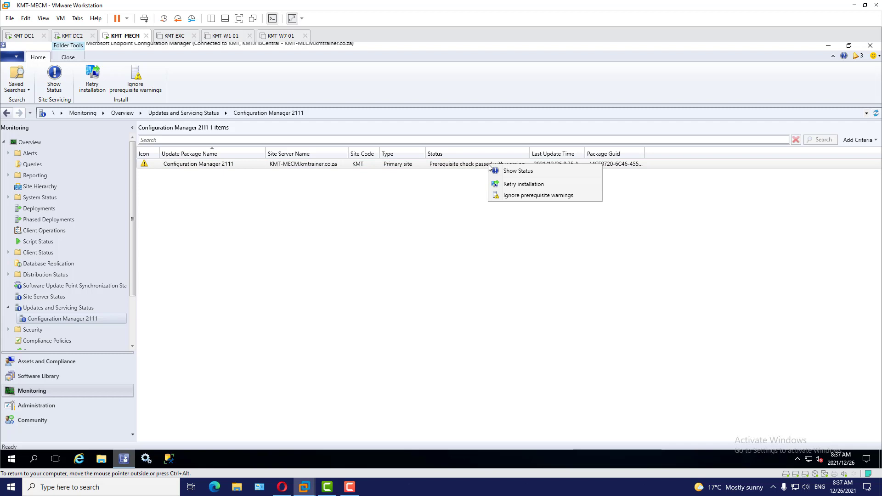
pyautogui.click(522, 171)
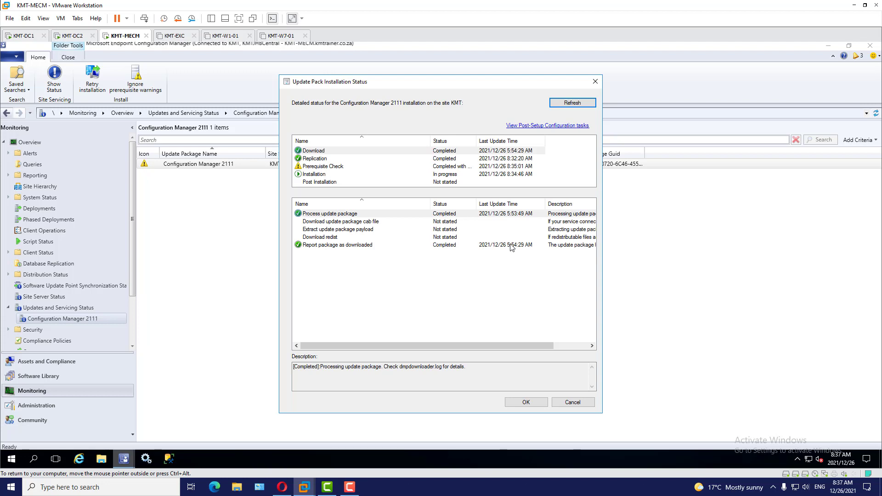
# Examine the Prerequisite Check results, read the description of the HTTPS or Enhanced HTTP check, and close the status details
pyautogui.click(327, 168)
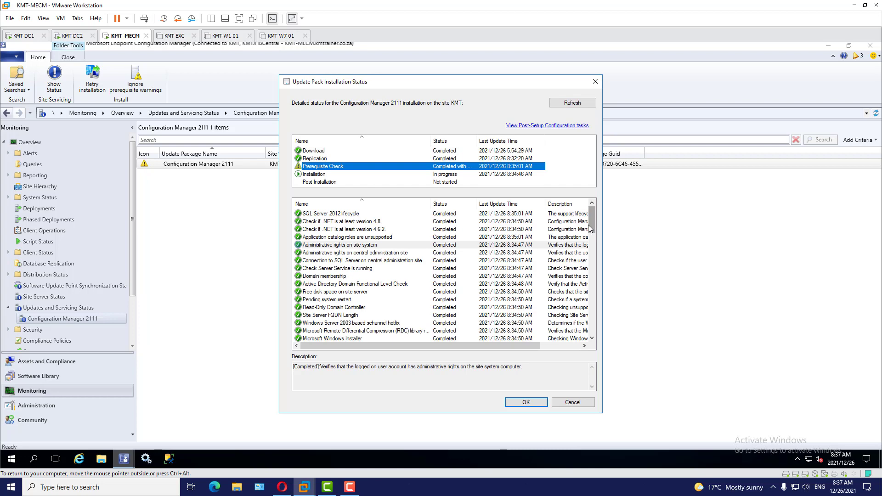
pyautogui.moveTo(592, 225); pyautogui.dragTo(595, 336)
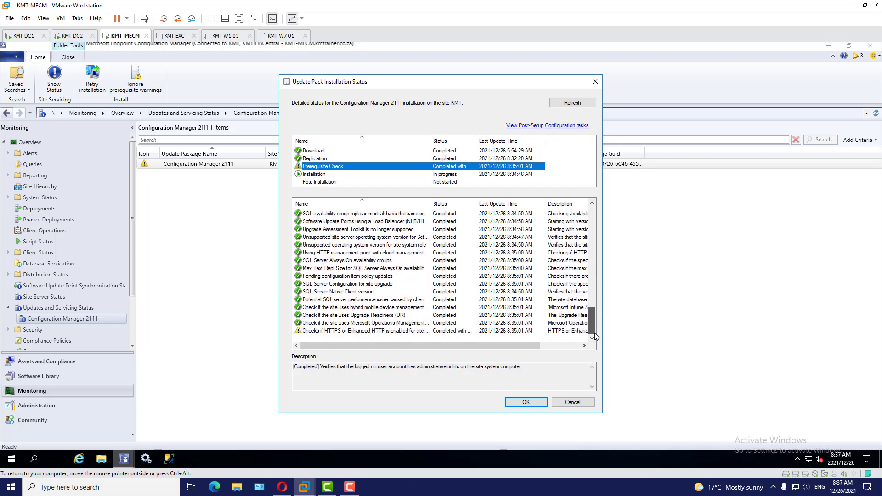
pyautogui.click(316, 332)
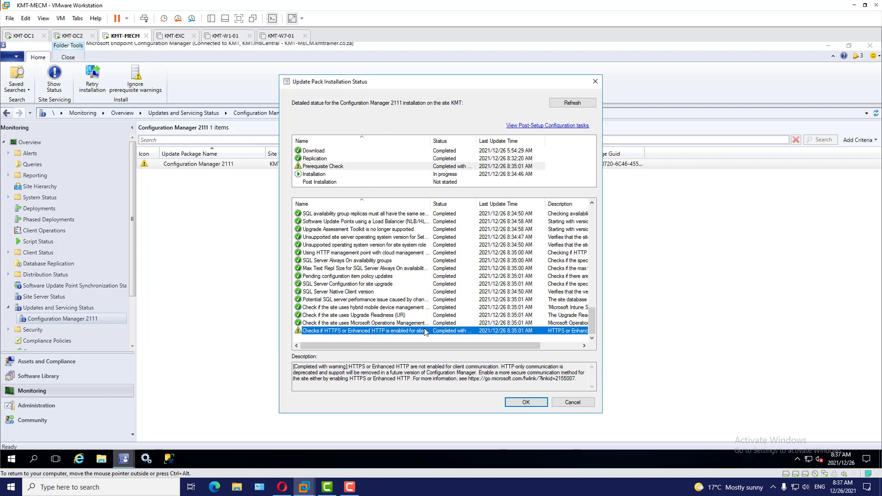
pyautogui.moveTo(476, 203); pyautogui.dragTo(496, 202)
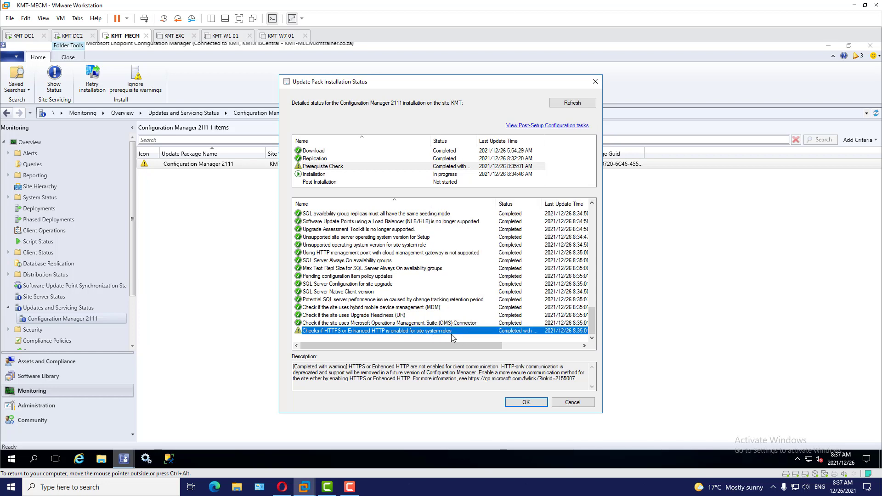
pyautogui.moveTo(592, 326); pyautogui.dragTo(601, 344)
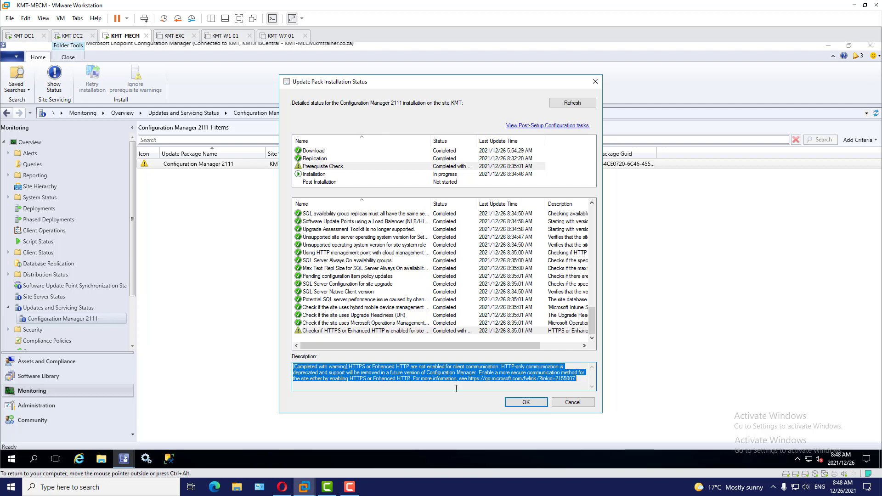
pyautogui.click(529, 405)
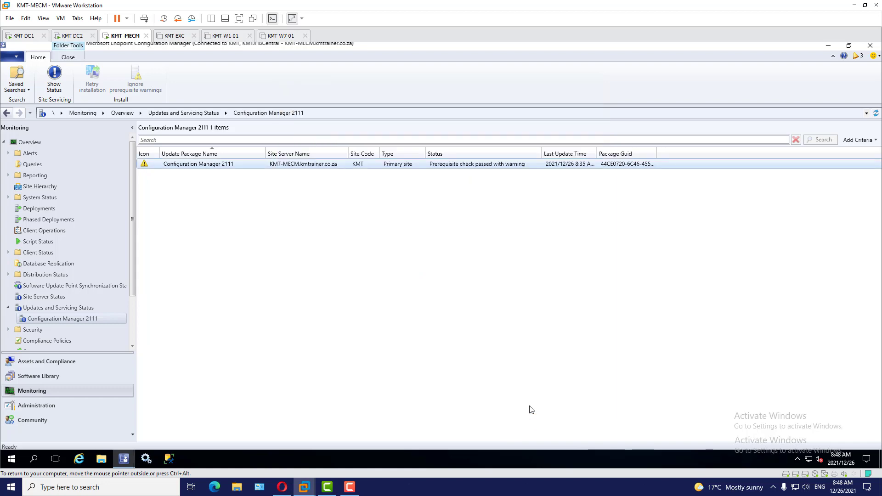
# In the KMTJHBCentral site's Communication Security properties, enable Use Configuration Manager-generated certificates for HTTP site systems and apply the change
pyautogui.click(126, 405)
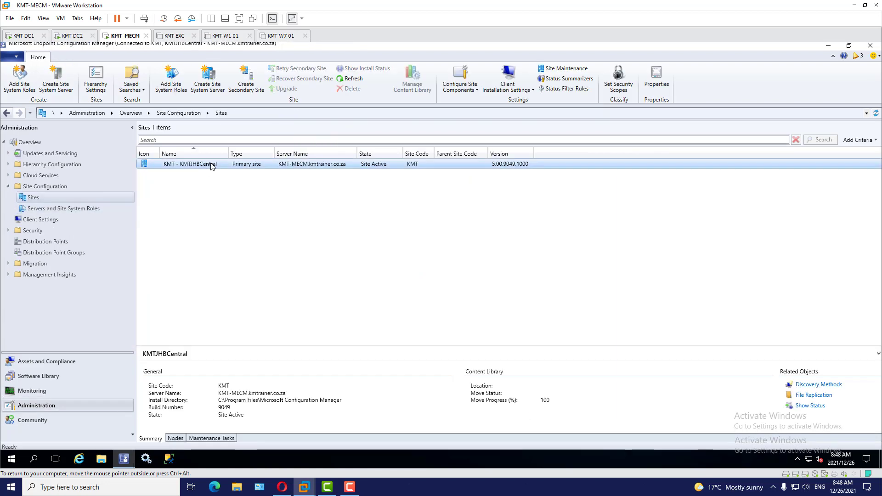
pyautogui.rightClick(211, 165)
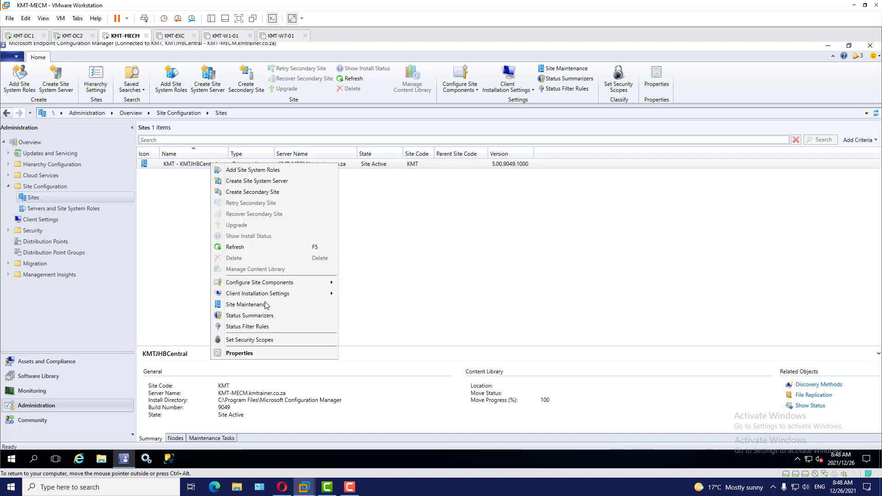
pyautogui.click(247, 357)
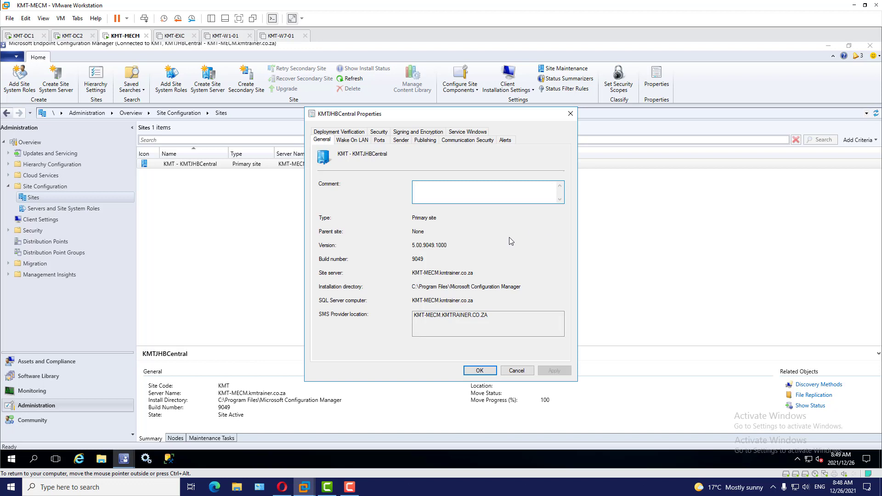
pyautogui.click(464, 143)
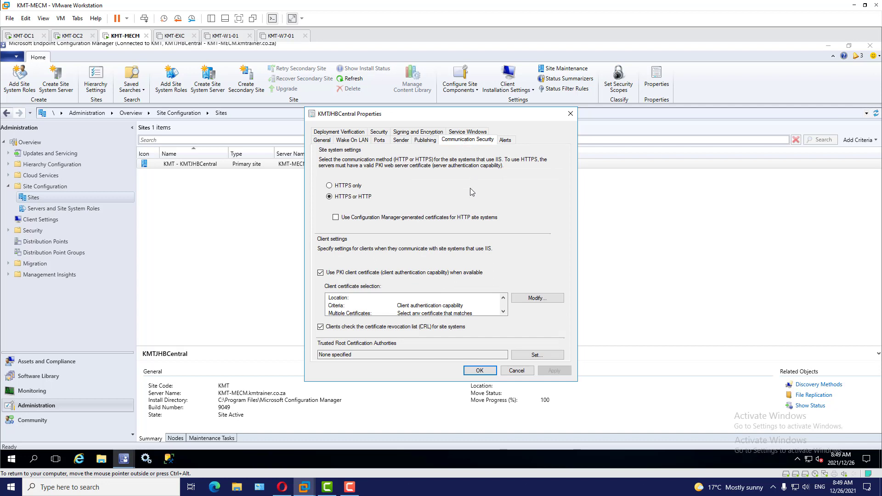
pyautogui.click(336, 217)
pyautogui.click(552, 373)
pyautogui.click(477, 372)
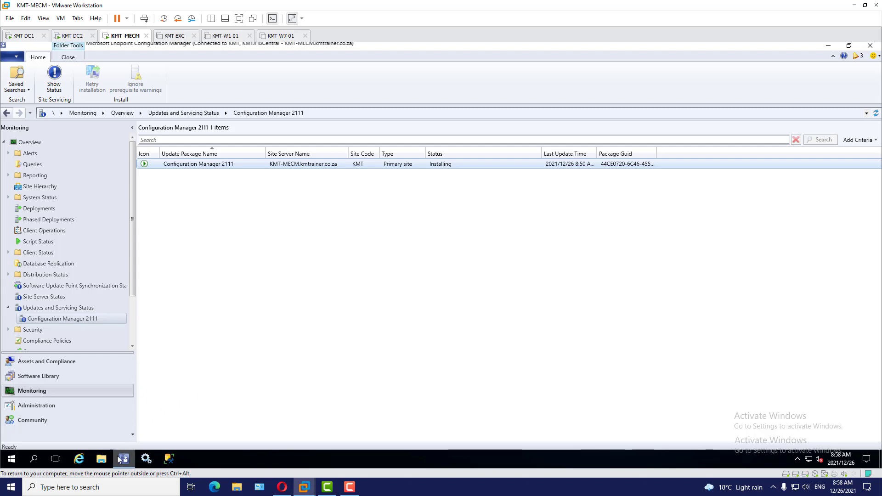
# Open the CMUpdate log from C:\Program Files\Microsoft Configuration Manager\Logs and enlarge the log window to follow the installation
pyautogui.click(104, 465)
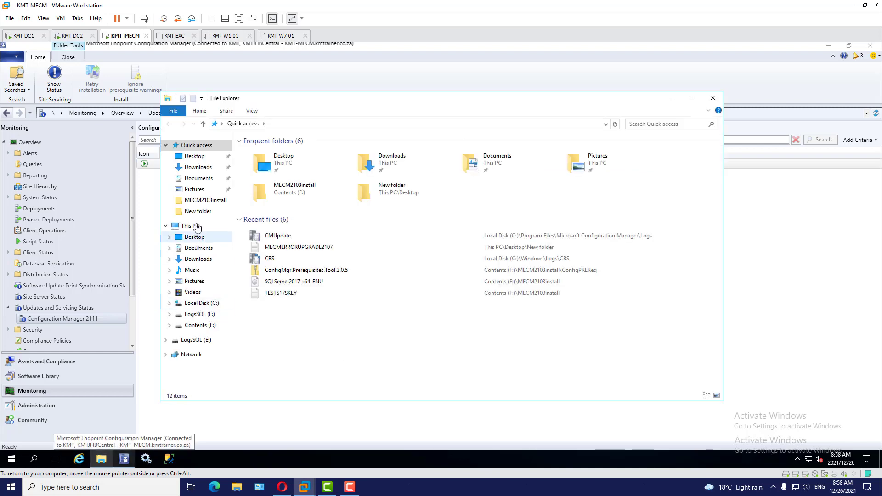
pyautogui.click(196, 226)
pyautogui.doubleClick(276, 227)
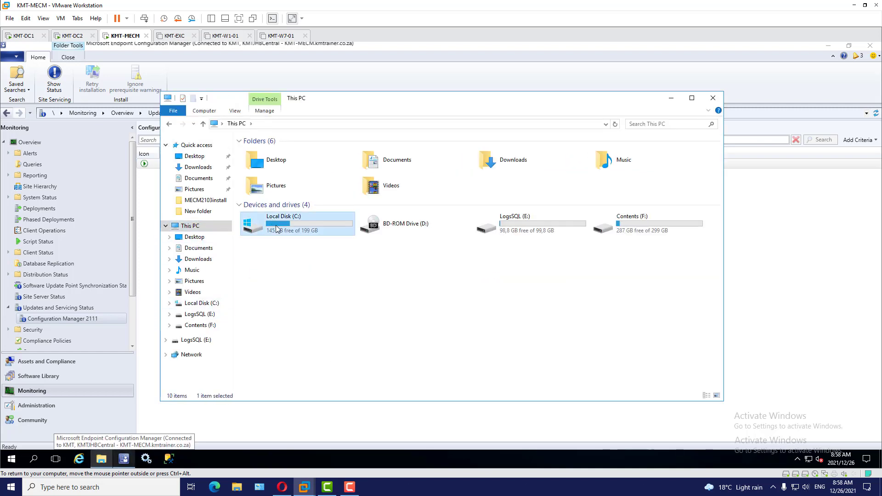
pyautogui.doubleClick(275, 181)
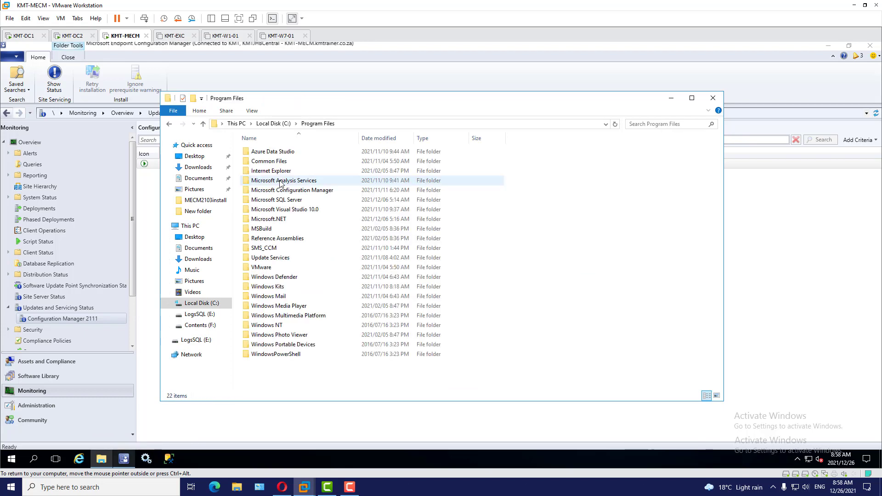
pyautogui.doubleClick(312, 190)
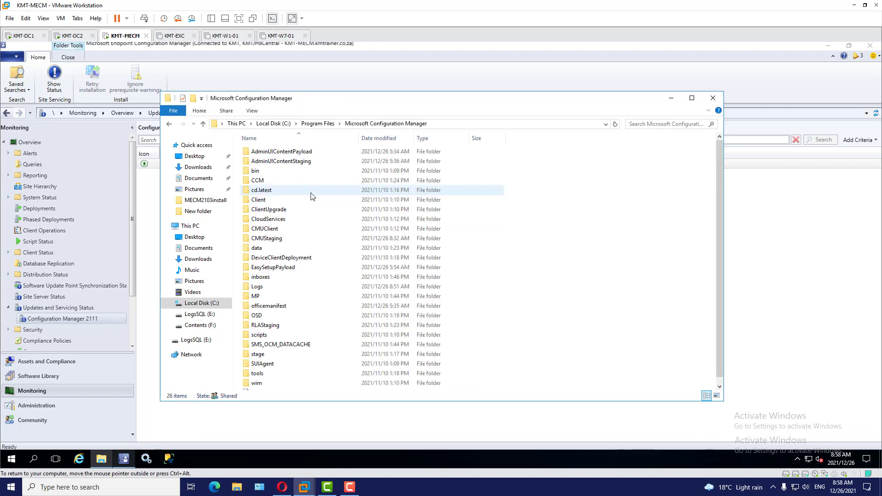
pyautogui.doubleClick(258, 287)
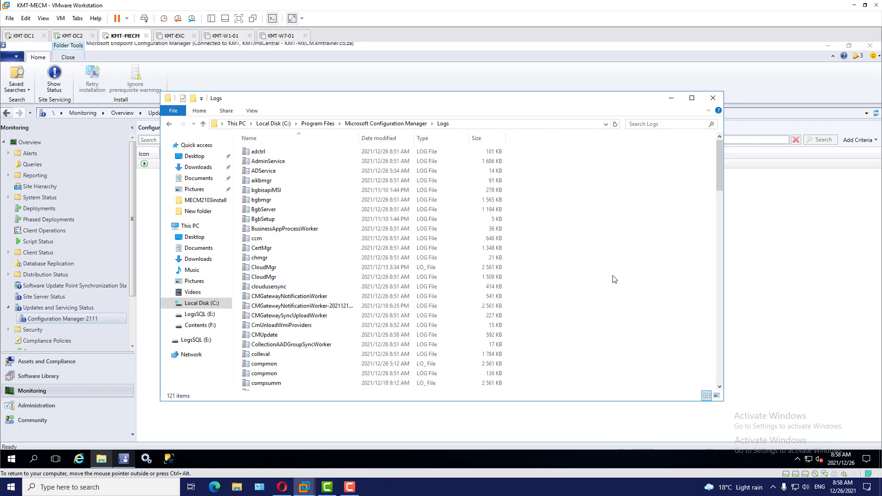
pyautogui.doubleClick(265, 335)
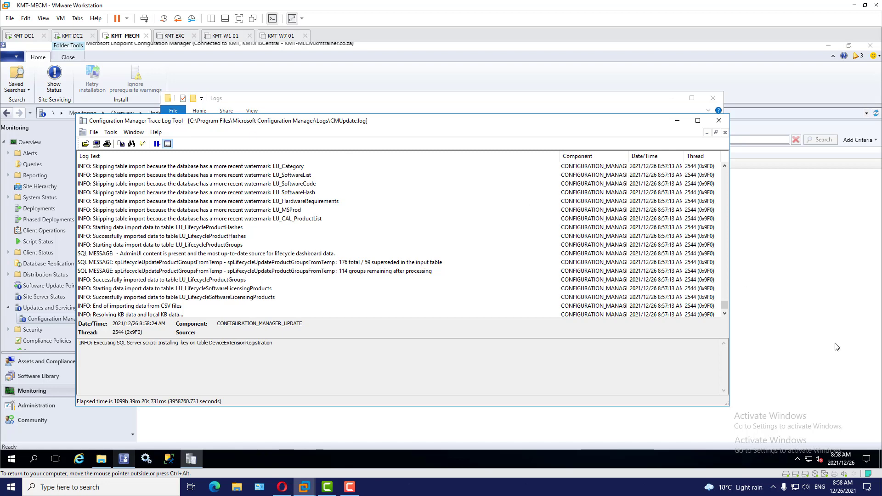
pyautogui.moveTo(568, 122); pyautogui.dragTo(595, 119)
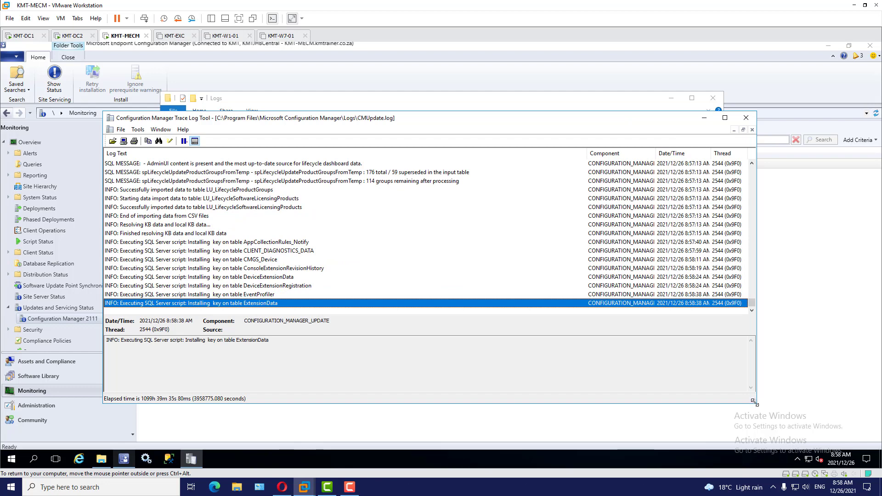
pyautogui.moveTo(754, 402); pyautogui.dragTo(784, 433)
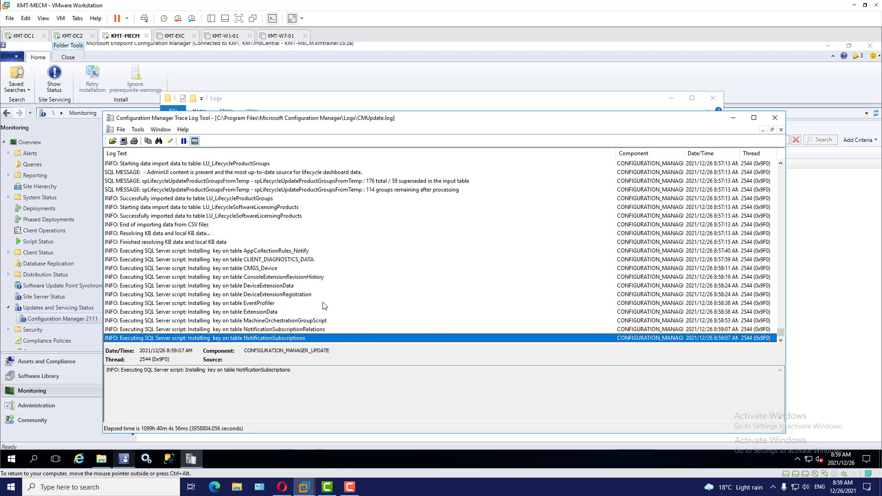
# Return to the Configuration Manager console, check the Configuration Manager 2111 installation status, and close the console
pyautogui.click(630, 78)
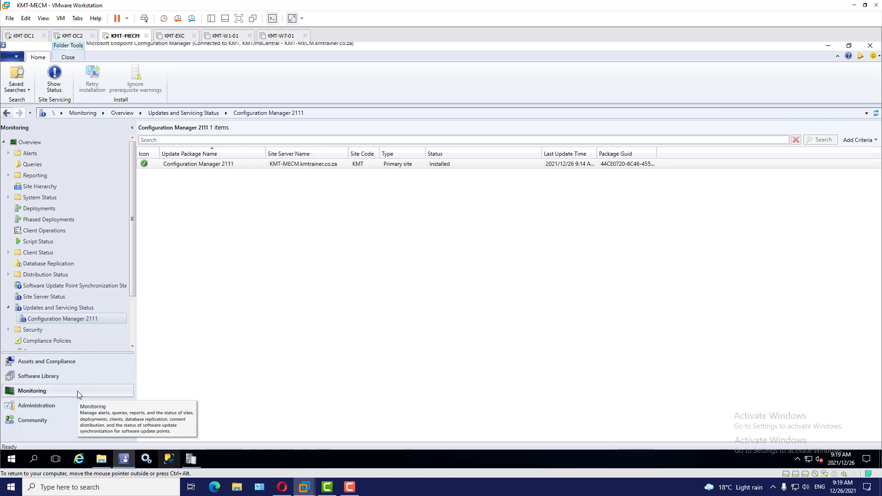
pyautogui.click(243, 166)
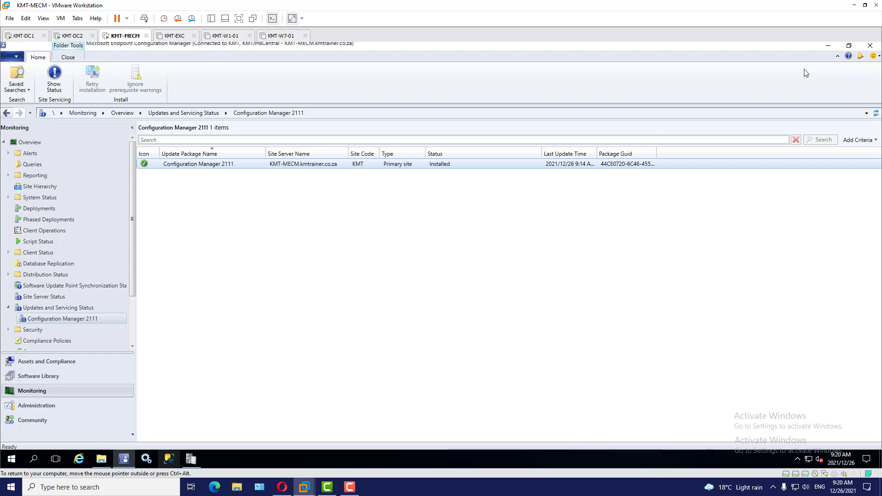
pyautogui.click(871, 46)
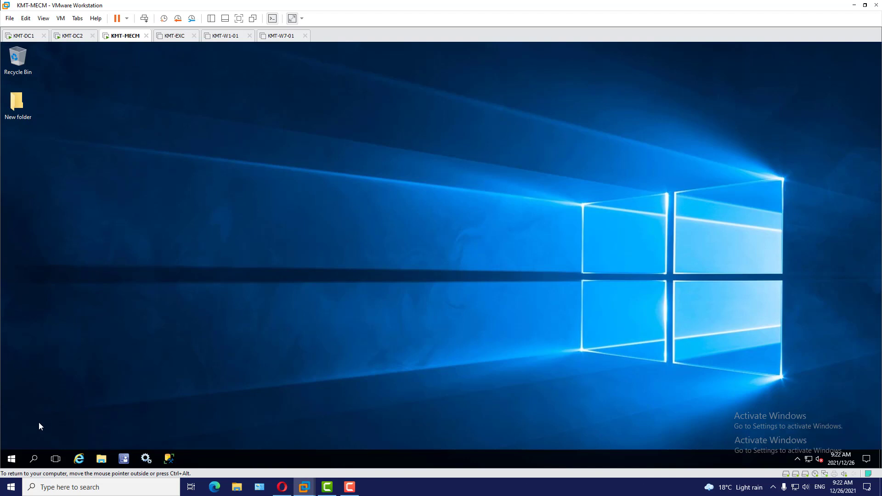
# Start the Configuration Manager Console and install the new console version 5.2111.1052.1700, retrying the update once the old console is closed
pyautogui.click(15, 458)
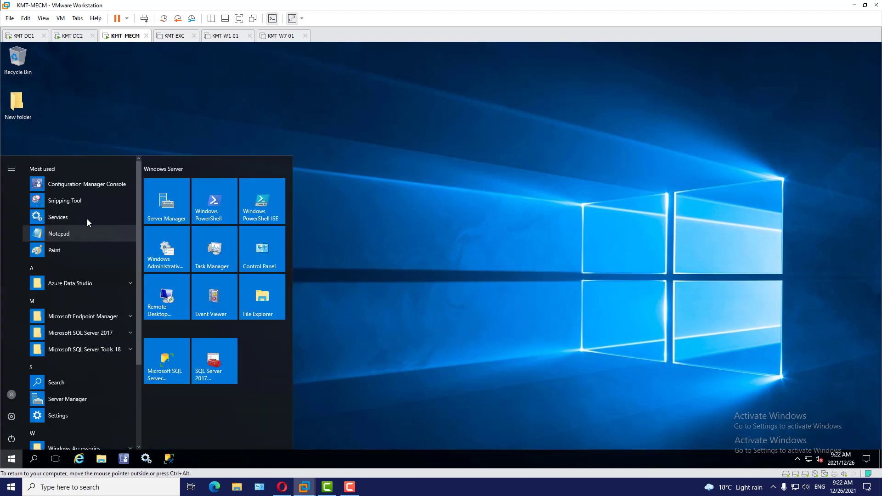
pyautogui.click(92, 185)
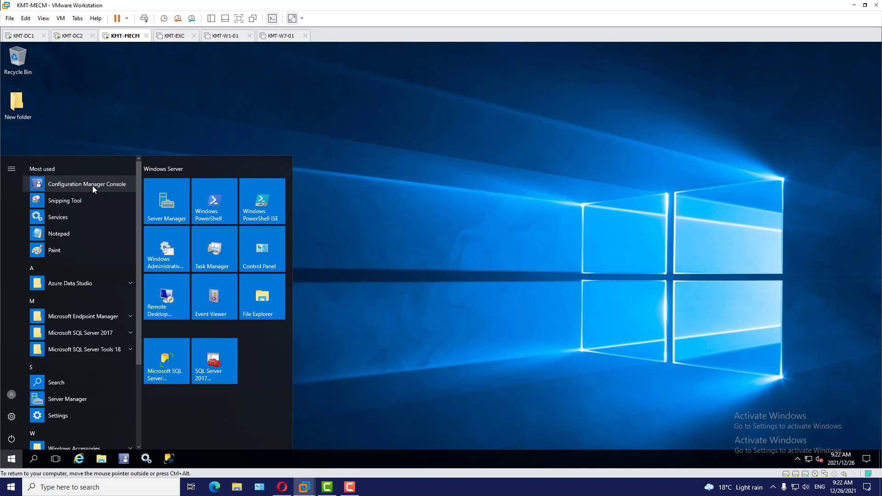
pyautogui.rightClick(92, 185)
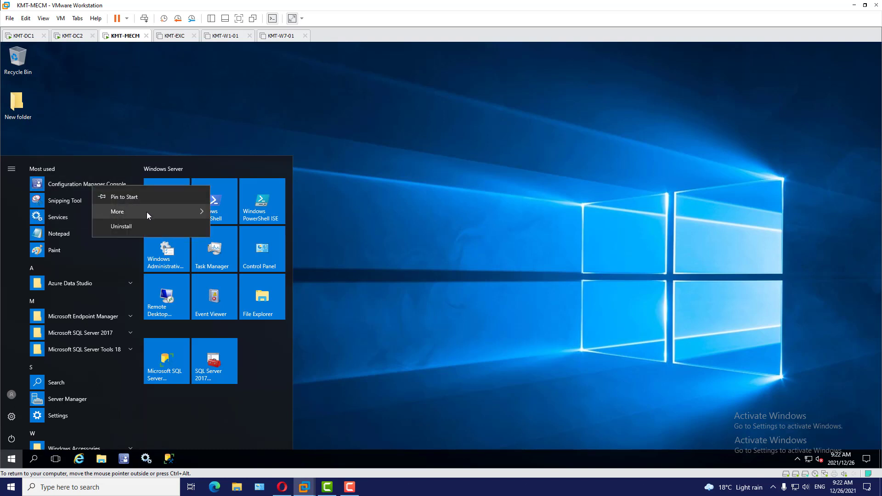
pyautogui.moveTo(147, 211)
pyautogui.click(283, 244)
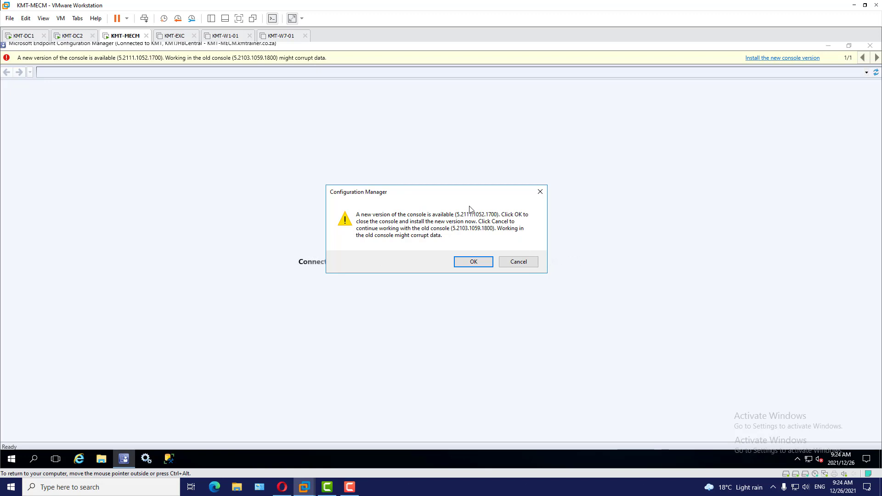
pyautogui.click(472, 264)
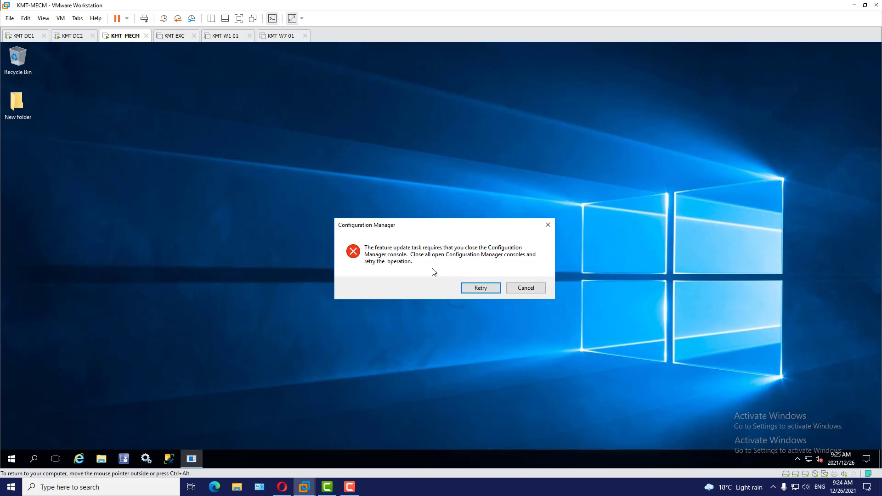
pyautogui.click(480, 288)
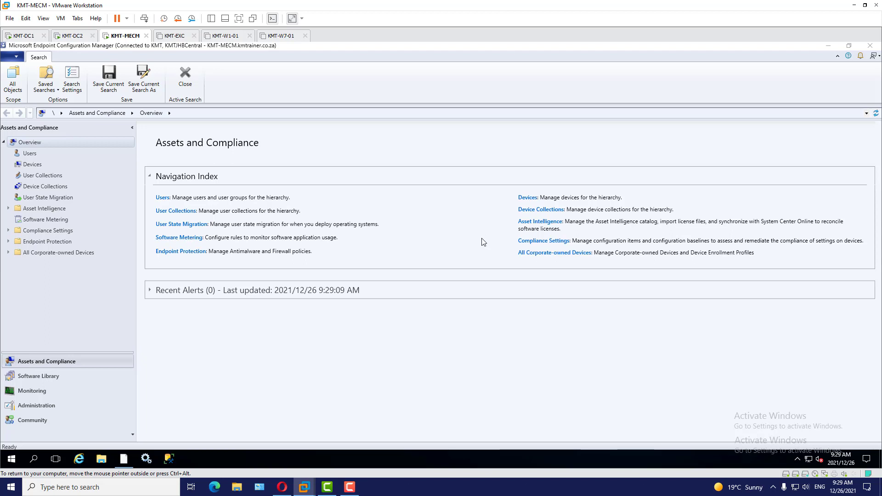
# Check the version, console version and site version in the About Configuration Manager information, and close it
pyautogui.click(17, 58)
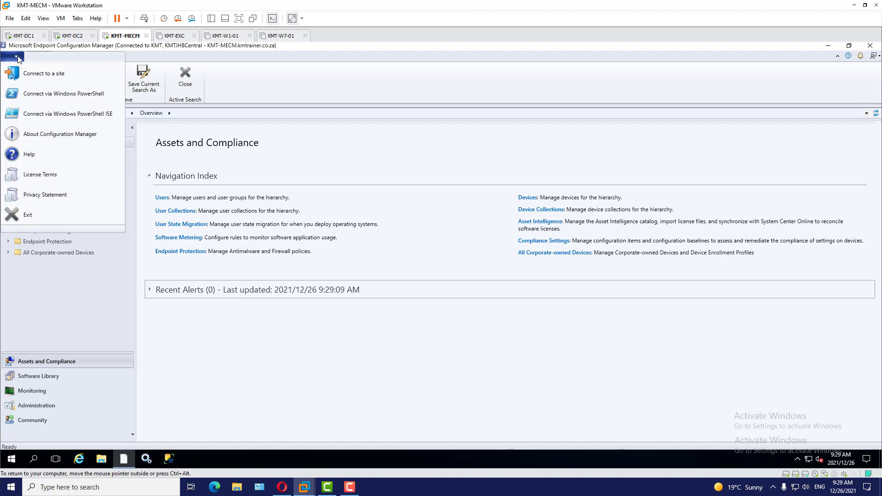
pyautogui.click(46, 134)
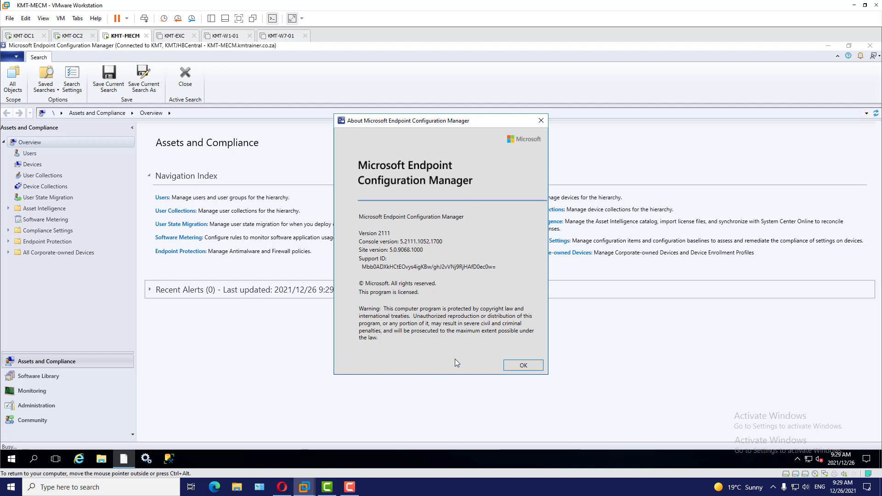
pyautogui.click(527, 365)
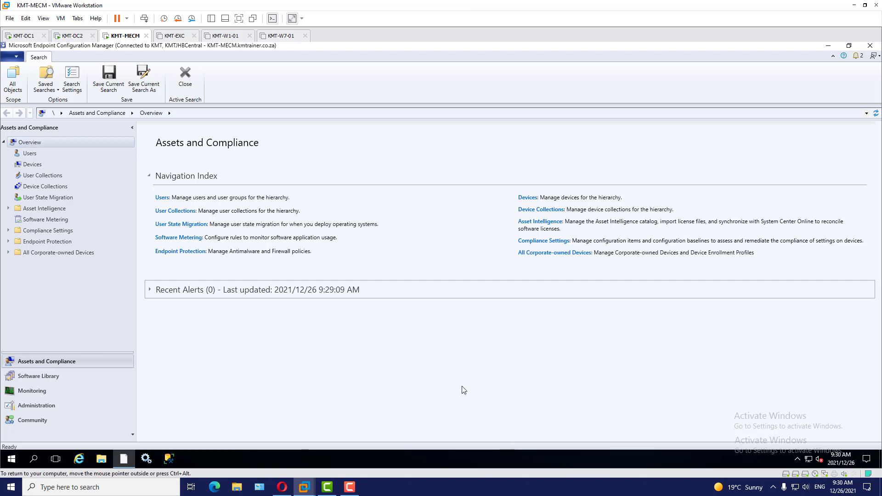
# In the Hierarchy Settings for Sites under Site Configuration, enable Upgrade all clients in the hierarchy using production client, and apply the change
pyautogui.click(50, 407)
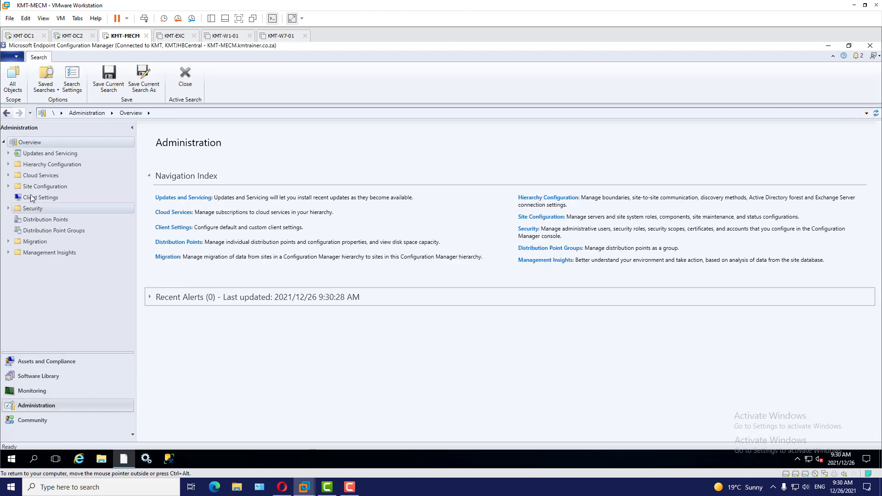
pyautogui.click(9, 187)
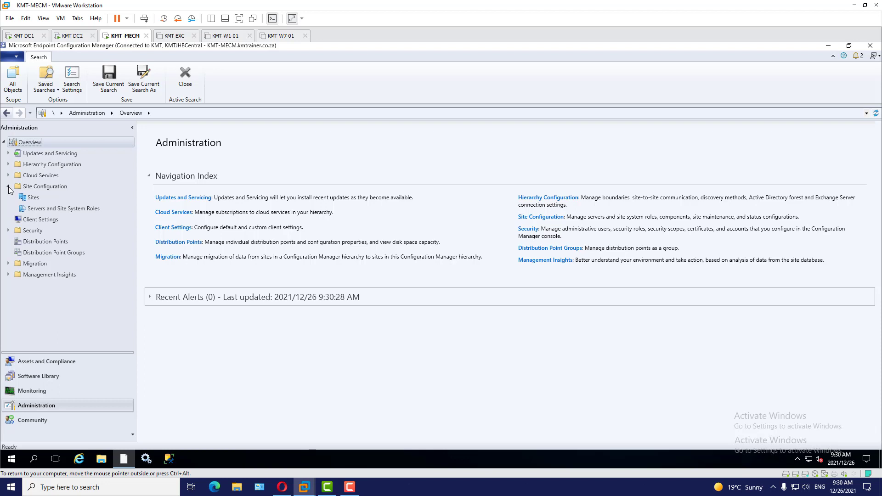
pyautogui.click(33, 199)
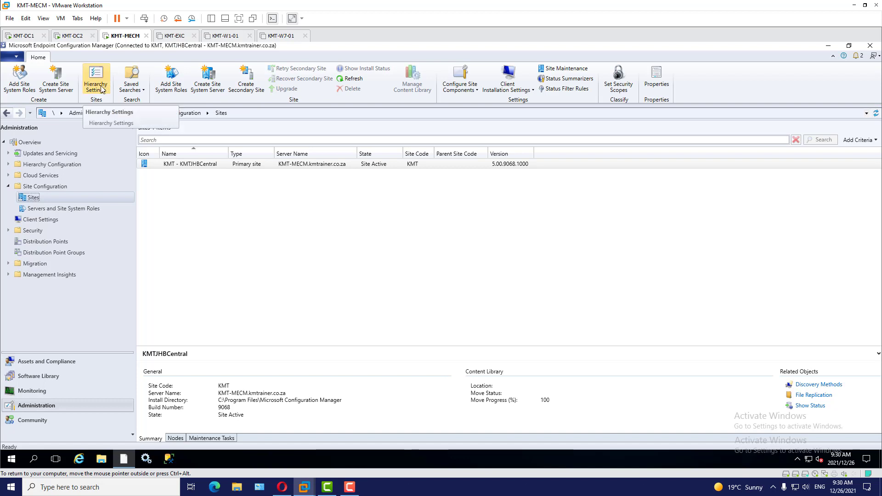
pyautogui.click(102, 89)
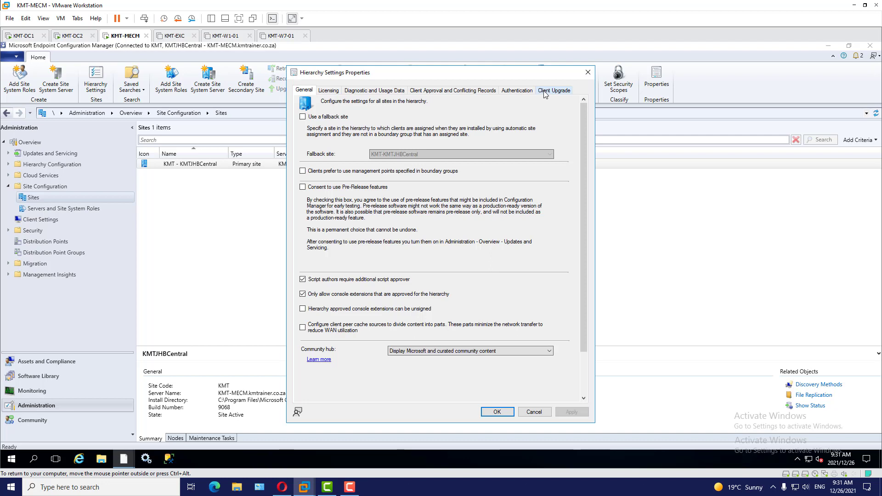
pyautogui.click(544, 92)
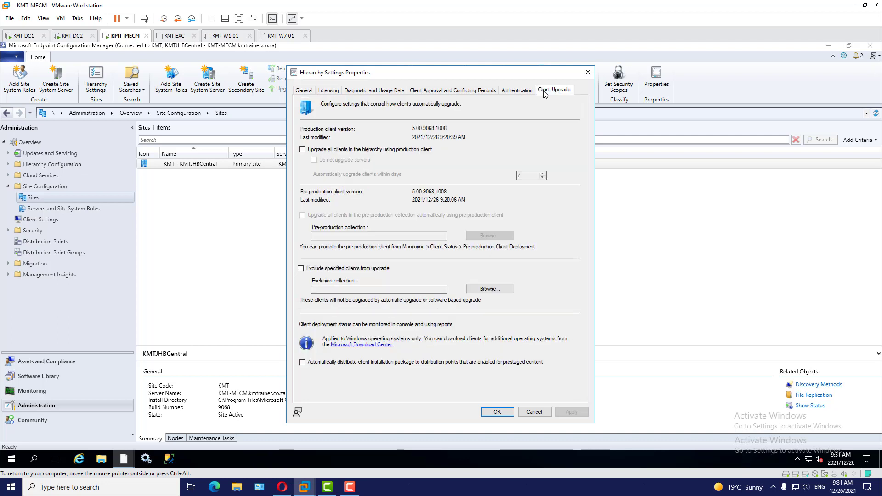
pyautogui.click(302, 150)
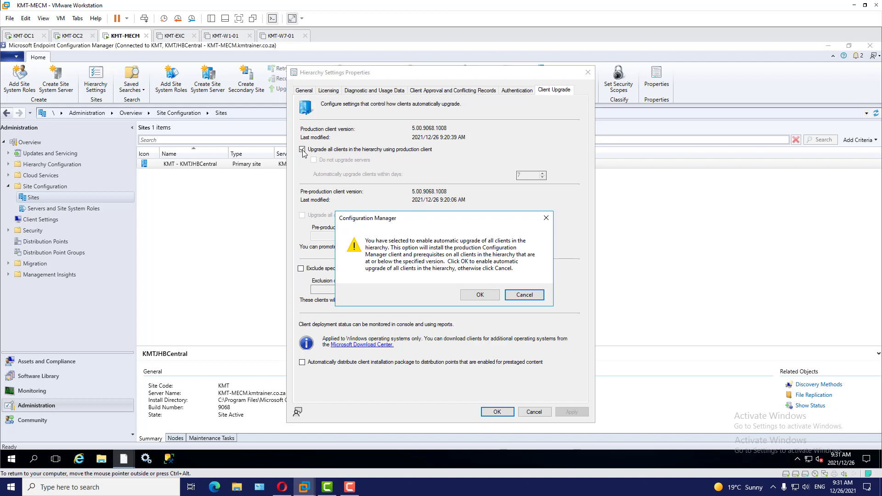
pyautogui.click(479, 295)
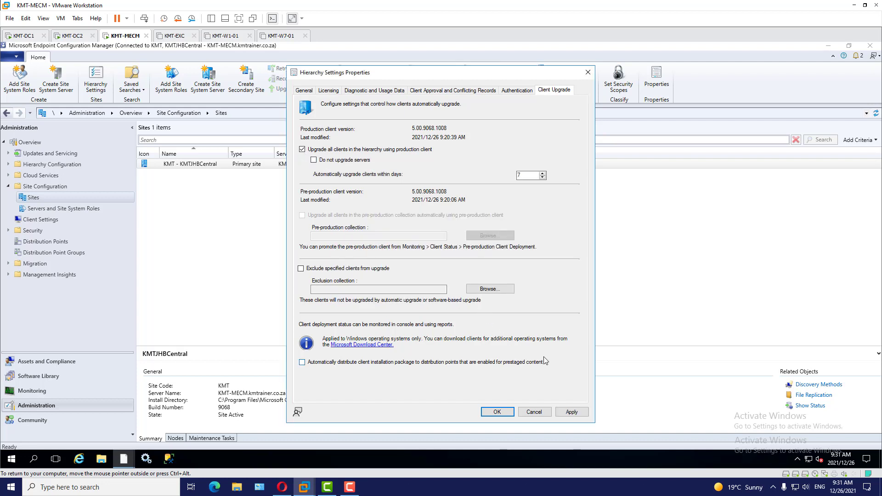
pyautogui.click(571, 411)
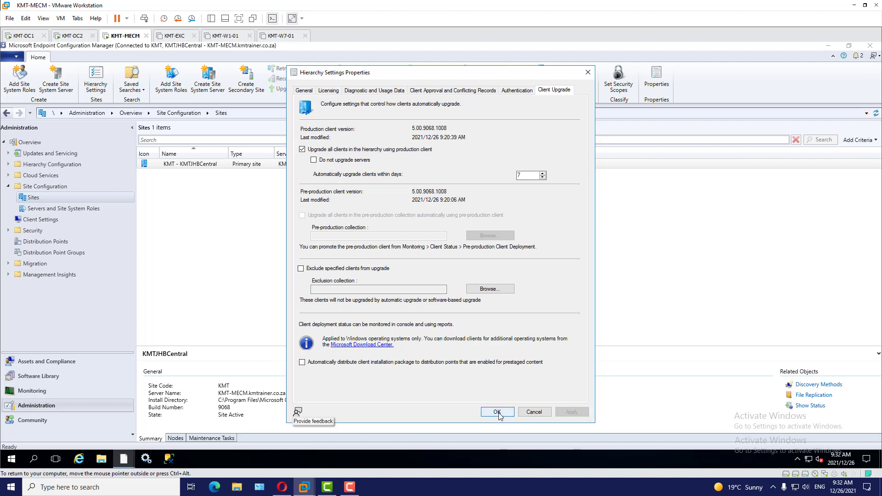
pyautogui.click(497, 412)
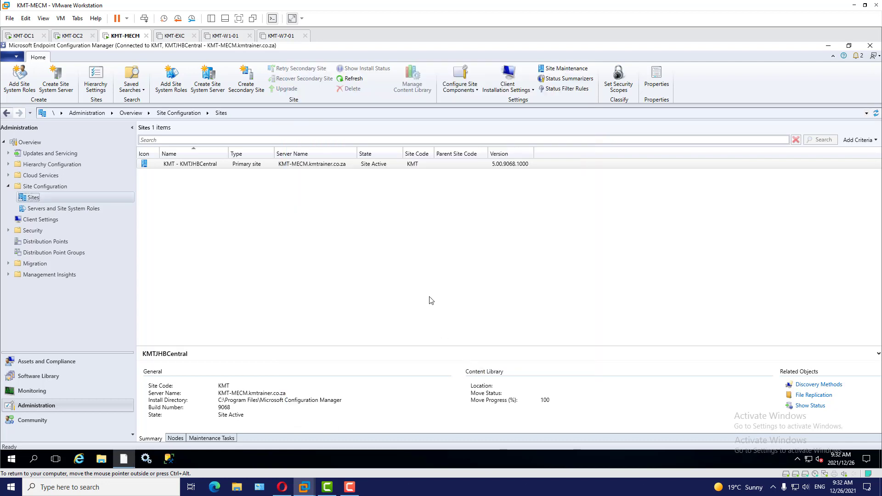